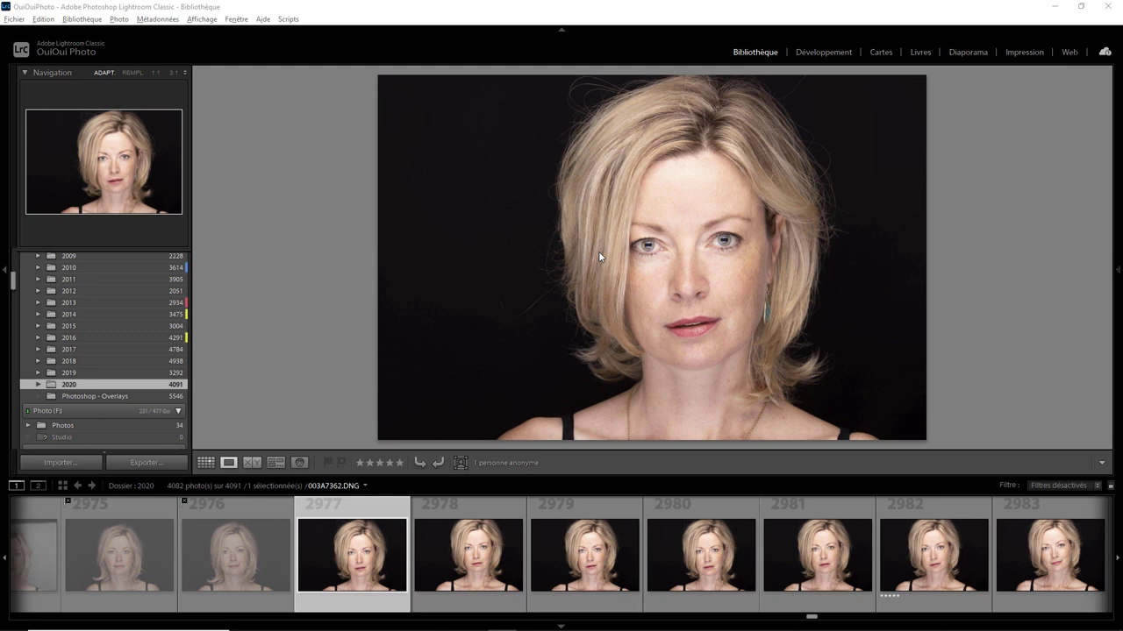
Step: Open the portrait's context menu, then close the plugin editor list without choosing anything
{"action": "right_click", "coordinate": [550, 213]}
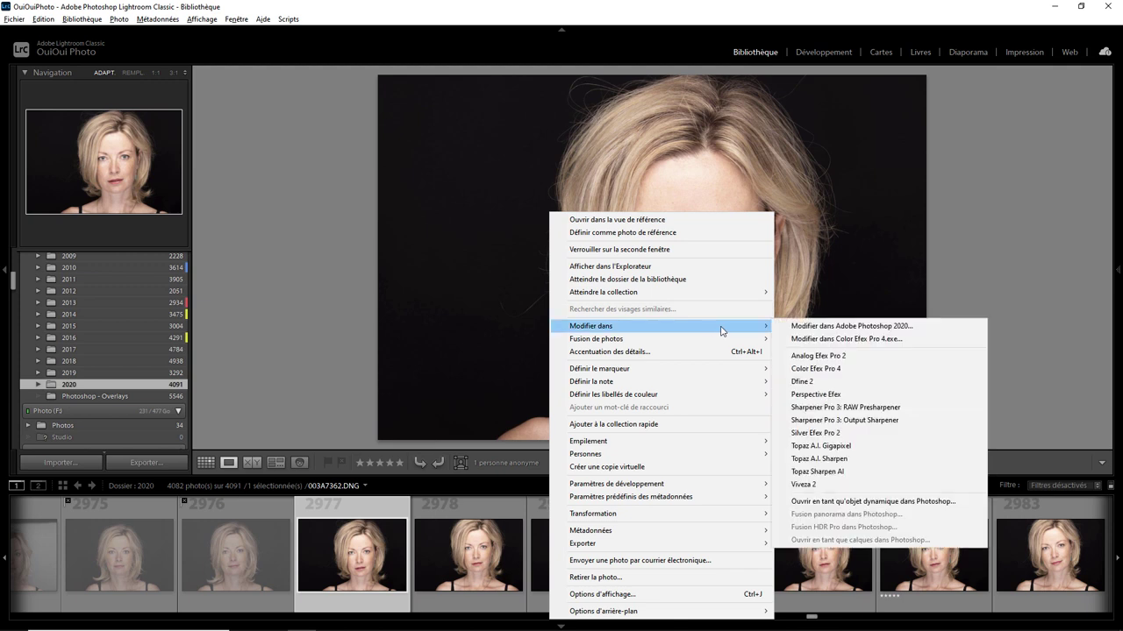
{"action": "mouse_move", "coordinate": [590, 325]}
{"action": "key", "text": "Escape"}
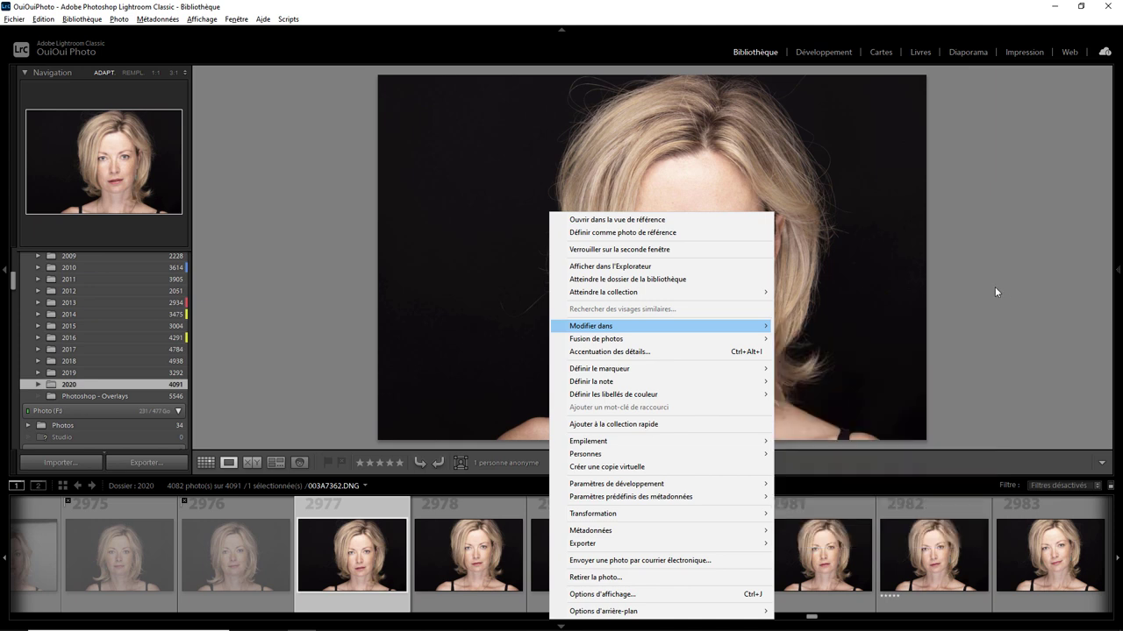
{"action": "key", "text": "Escape"}
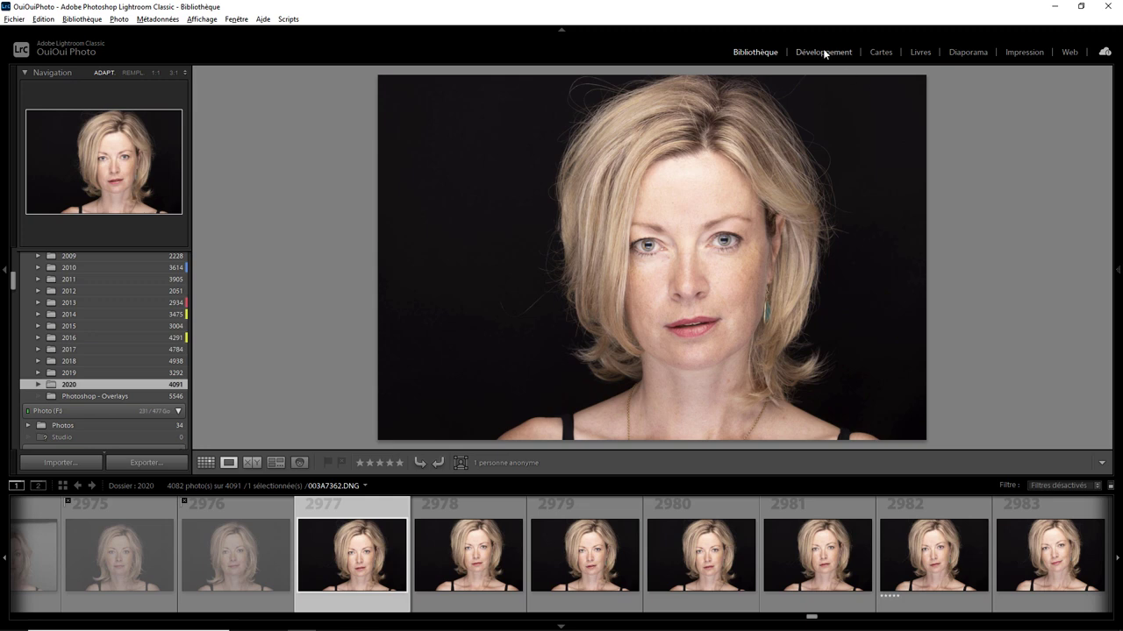
Step: Switch the portrait to the Develop module and start a new radial filter mask
{"action": "left_click", "coordinate": [824, 53]}
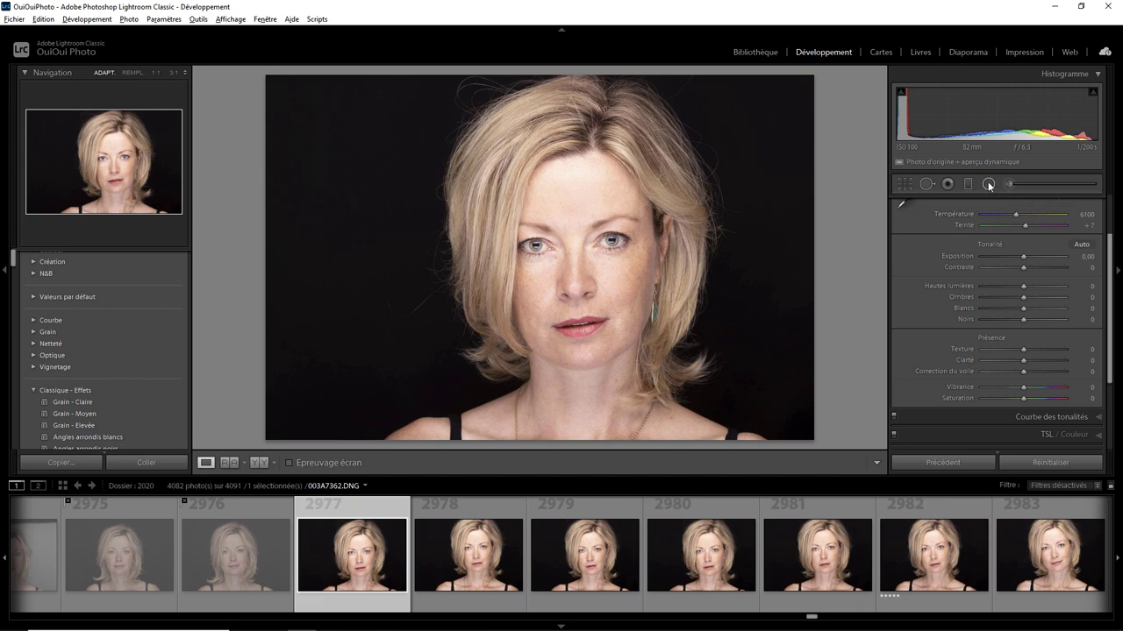
{"action": "left_click", "coordinate": [987, 184]}
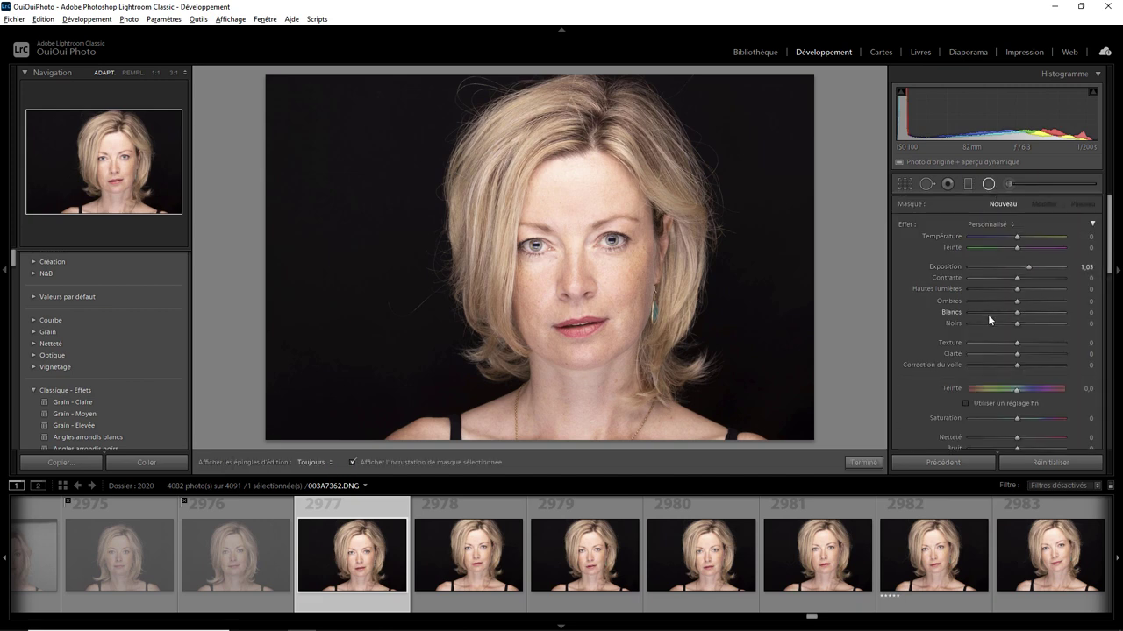
{"action": "left_click", "coordinate": [988, 184]}
Step: Bring up the portrait's context menu again and choose Edit In Color Efex Pro 4
{"action": "right_click", "coordinate": [651, 204]}
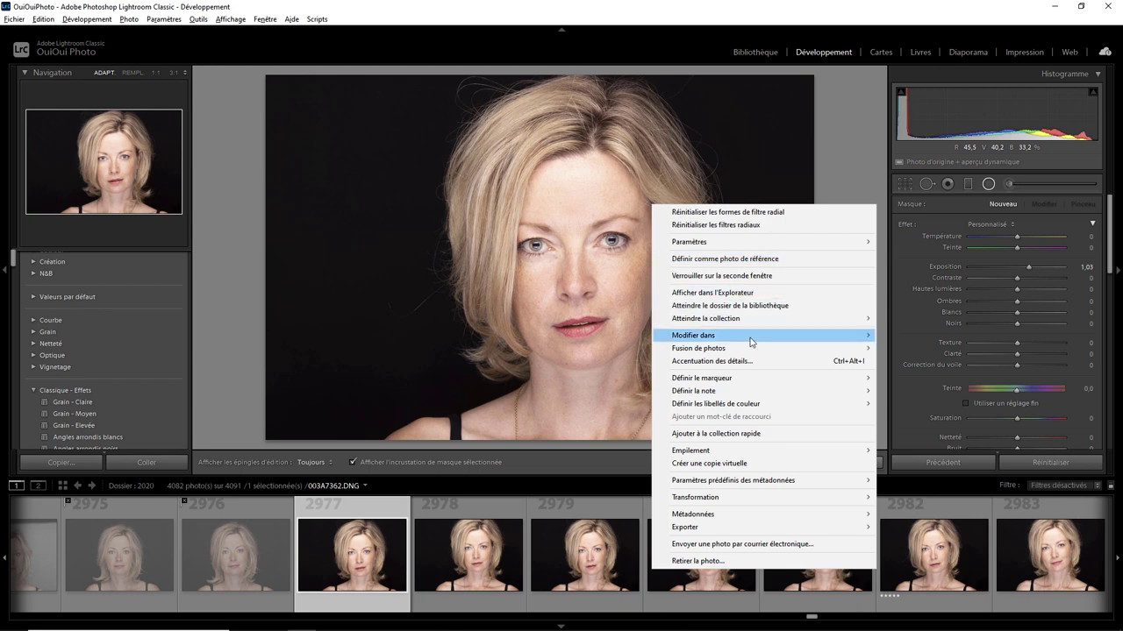
{"action": "mouse_move", "coordinate": [692, 335]}
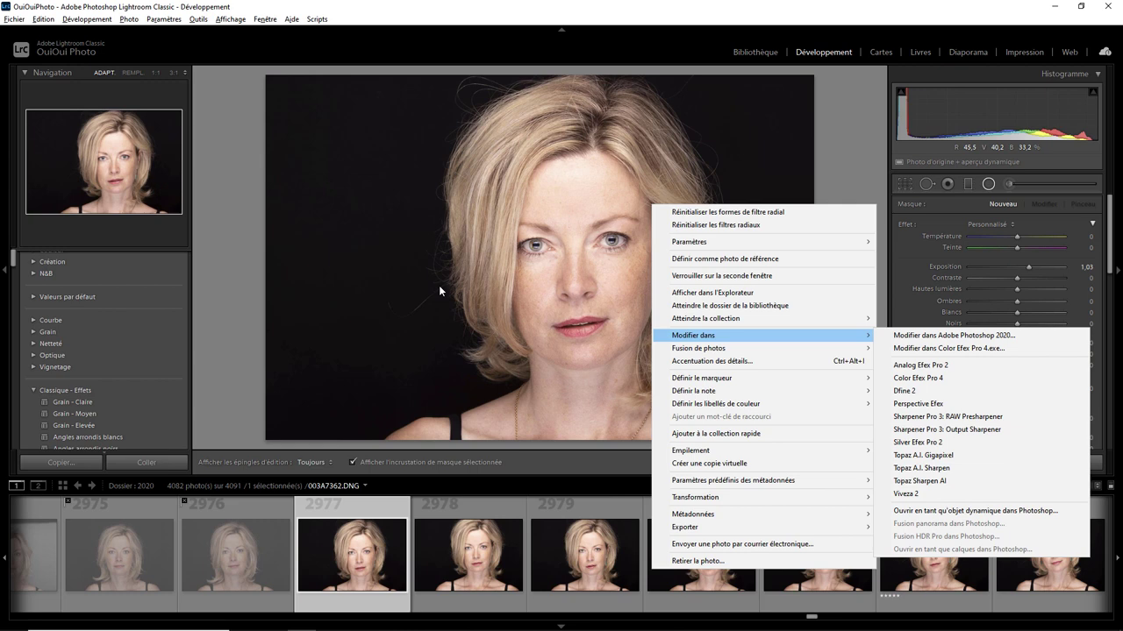
{"action": "left_click", "coordinate": [436, 236]}
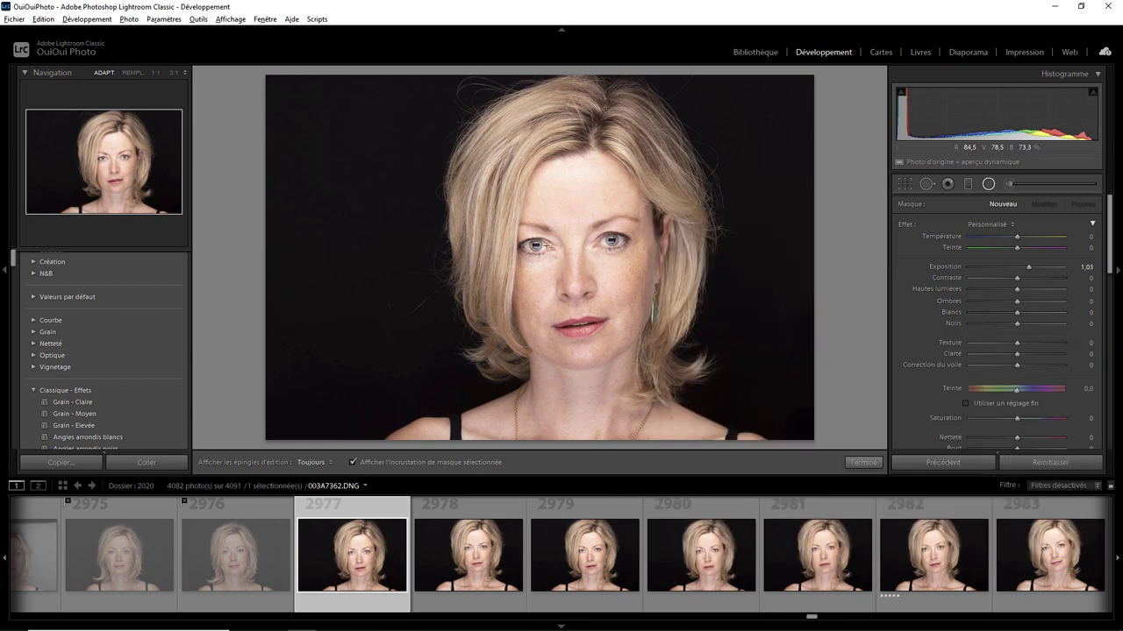
{"action": "right_click", "coordinate": [538, 221]}
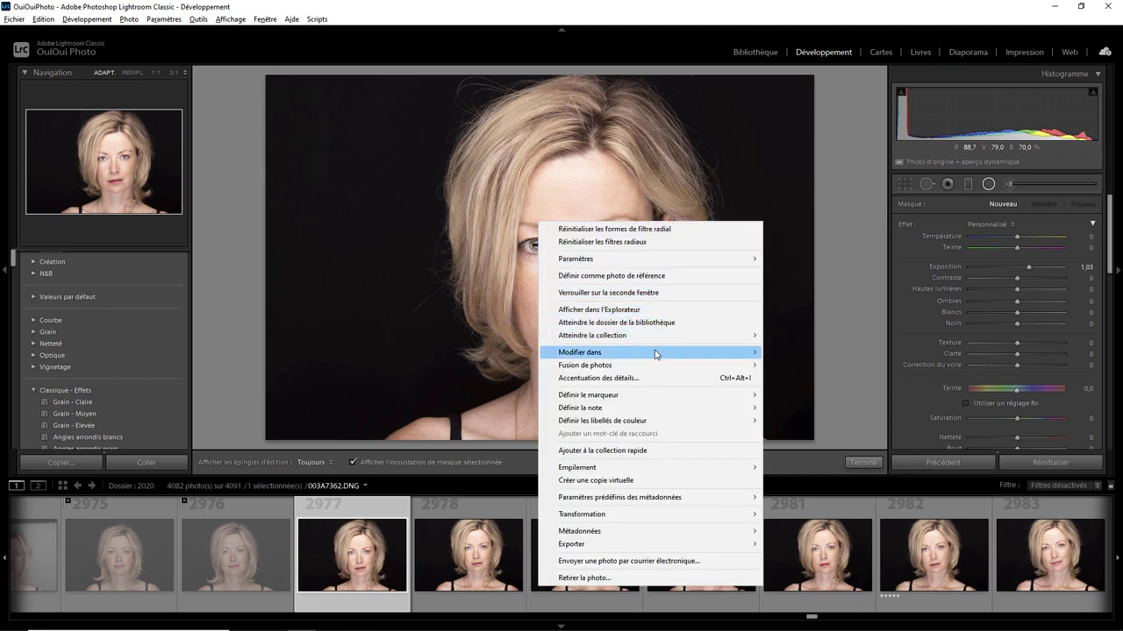
{"action": "mouse_move", "coordinate": [614, 351]}
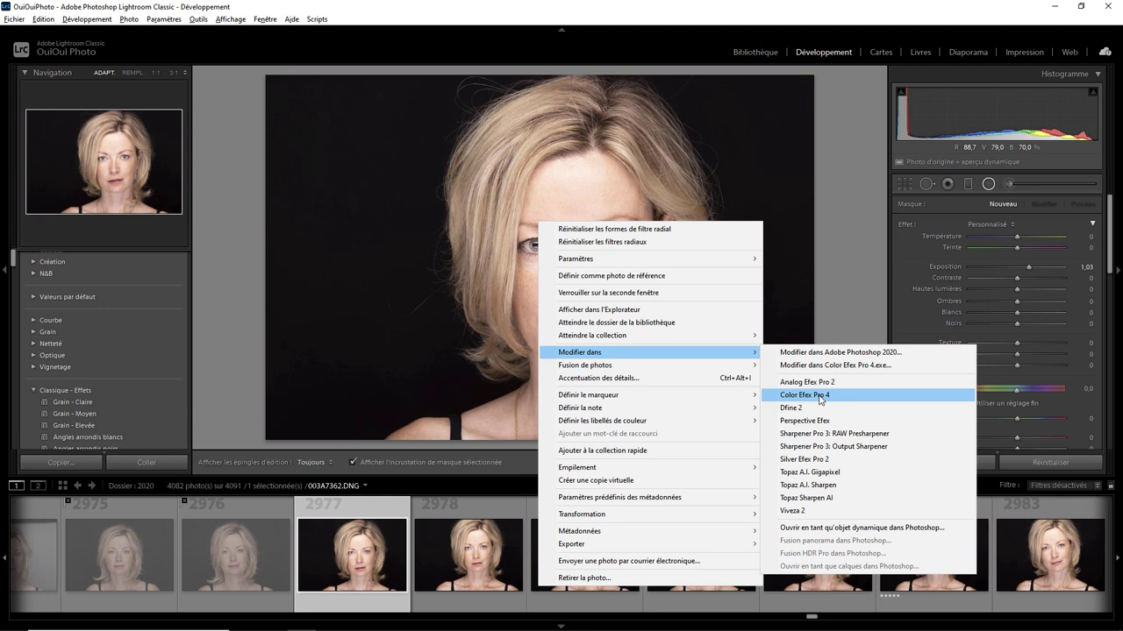
{"action": "left_click", "coordinate": [820, 396]}
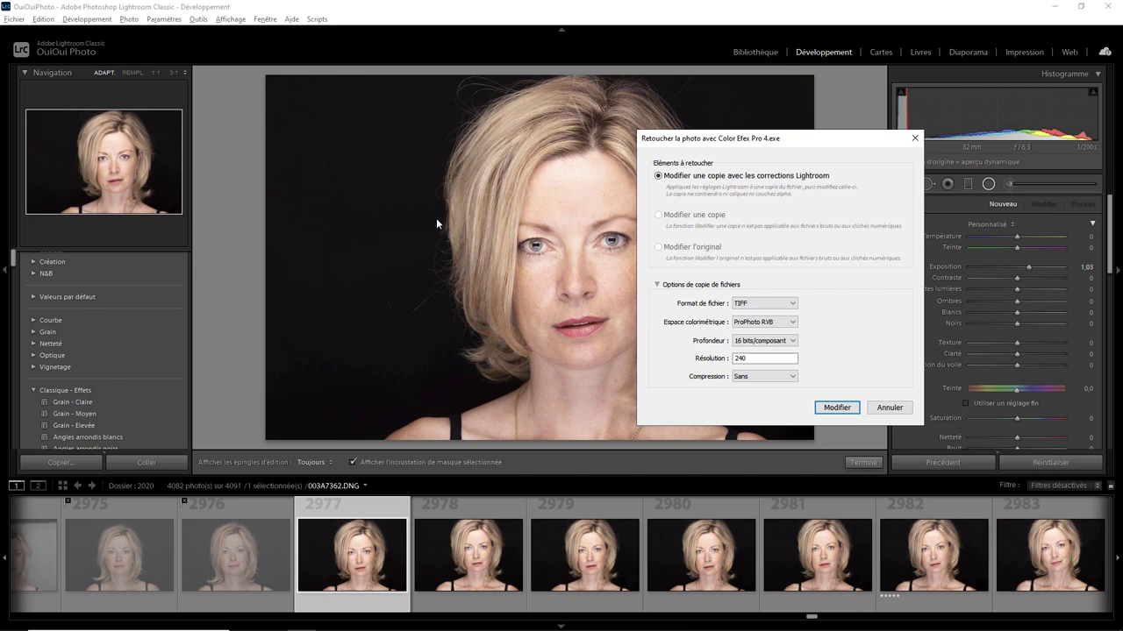
Step: Edit a copy with Lightroom corrections as an uncompressed 16-bit ProPhoto RGB TIFF
{"action": "left_click", "coordinate": [761, 307]}
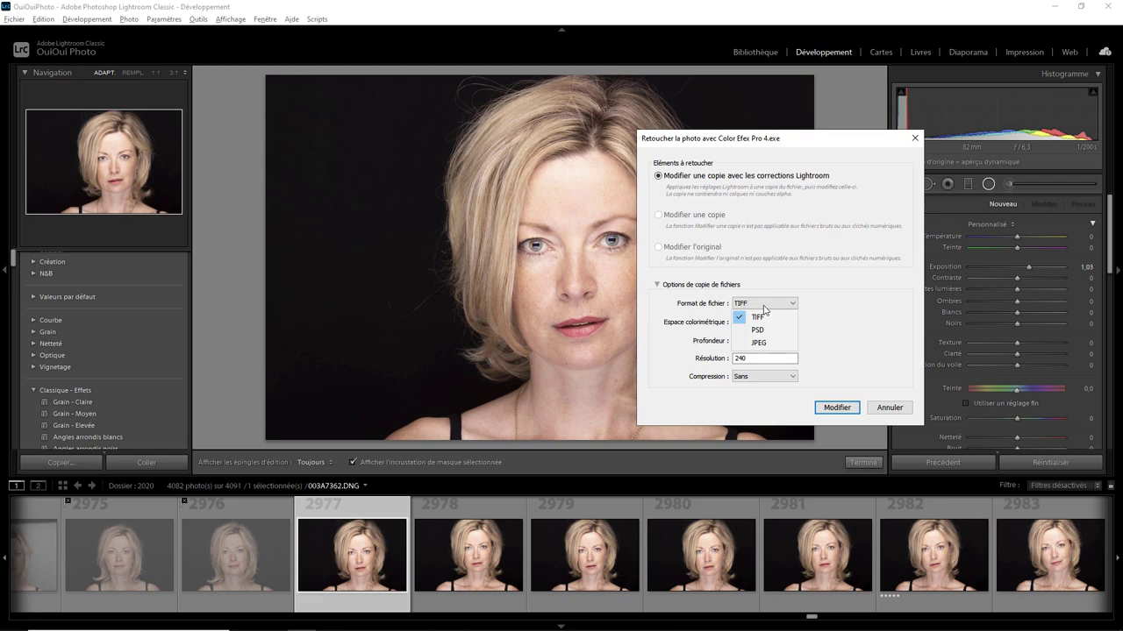
{"action": "left_click", "coordinate": [474, 240]}
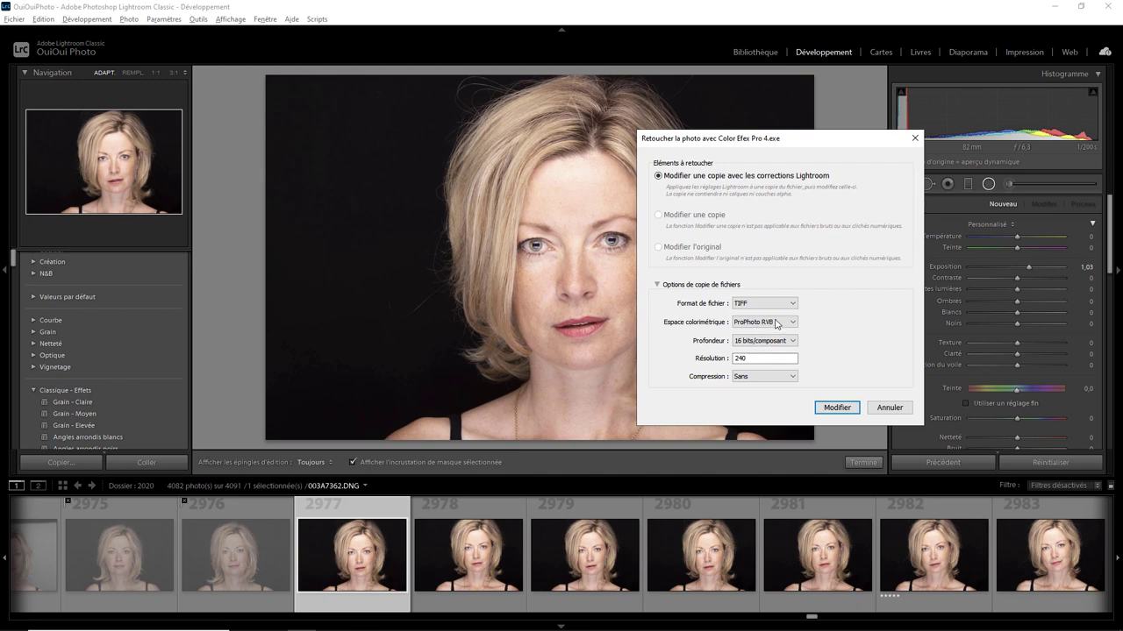
{"action": "left_click", "coordinate": [771, 379]}
{"action": "left_click", "coordinate": [831, 409]}
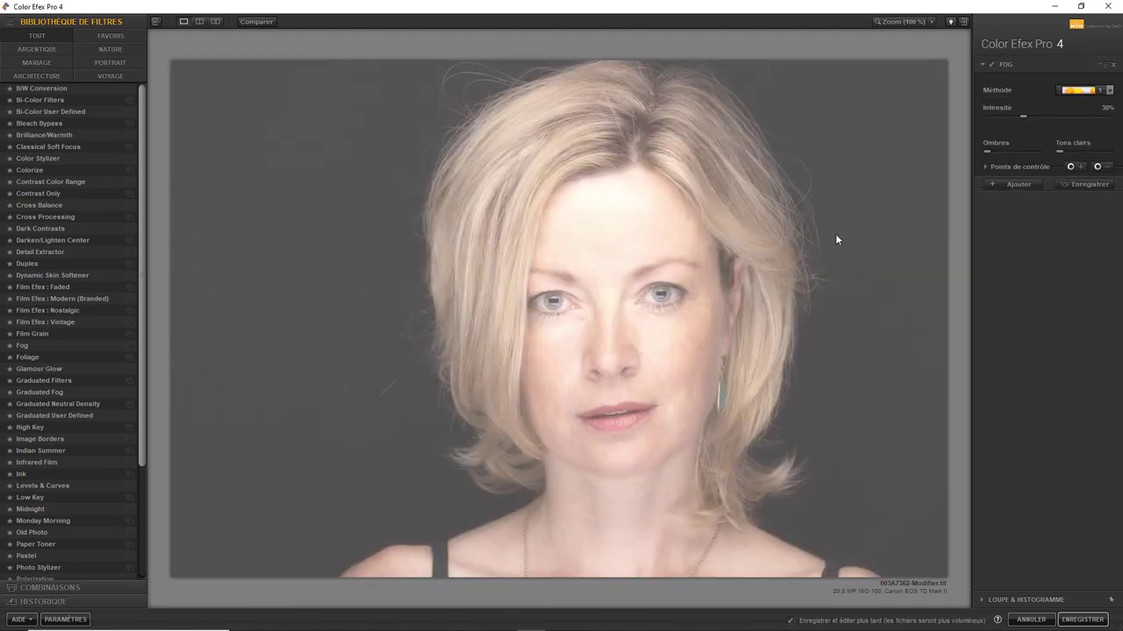
Step: Toggle Fog off and on, set its intensity to 14%, and add an empty second filter
{"action": "left_click", "coordinate": [991, 64]}
{"action": "left_click", "coordinate": [991, 64]}
{"action": "left_click_drag", "start_coordinate": [1021, 115], "coordinate": [1003, 117]}
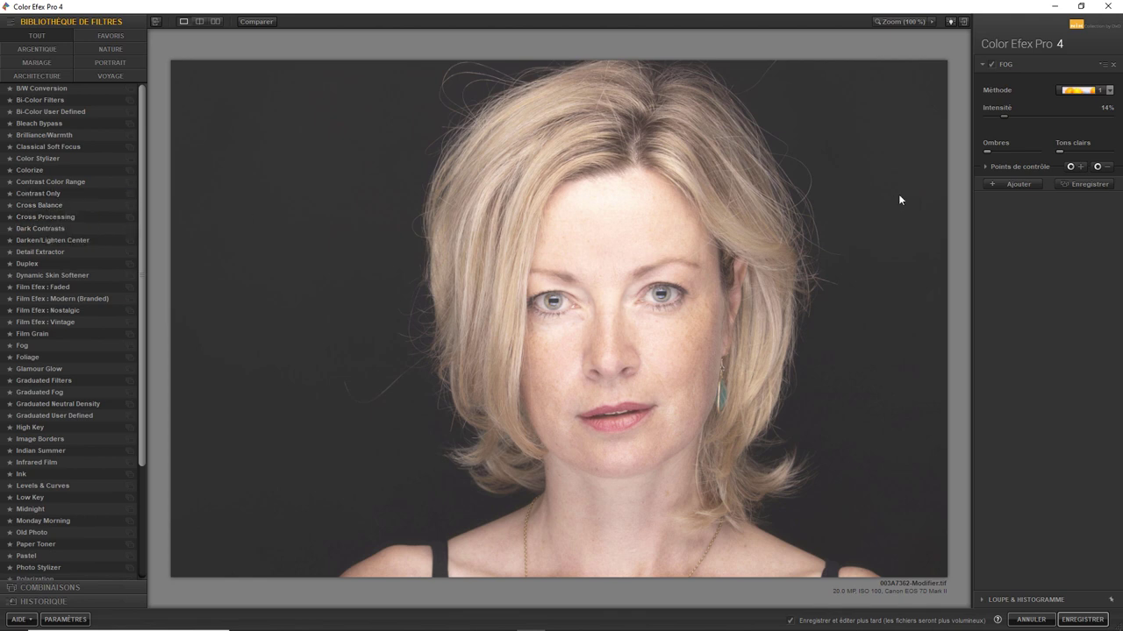
{"action": "left_click", "coordinate": [1017, 183]}
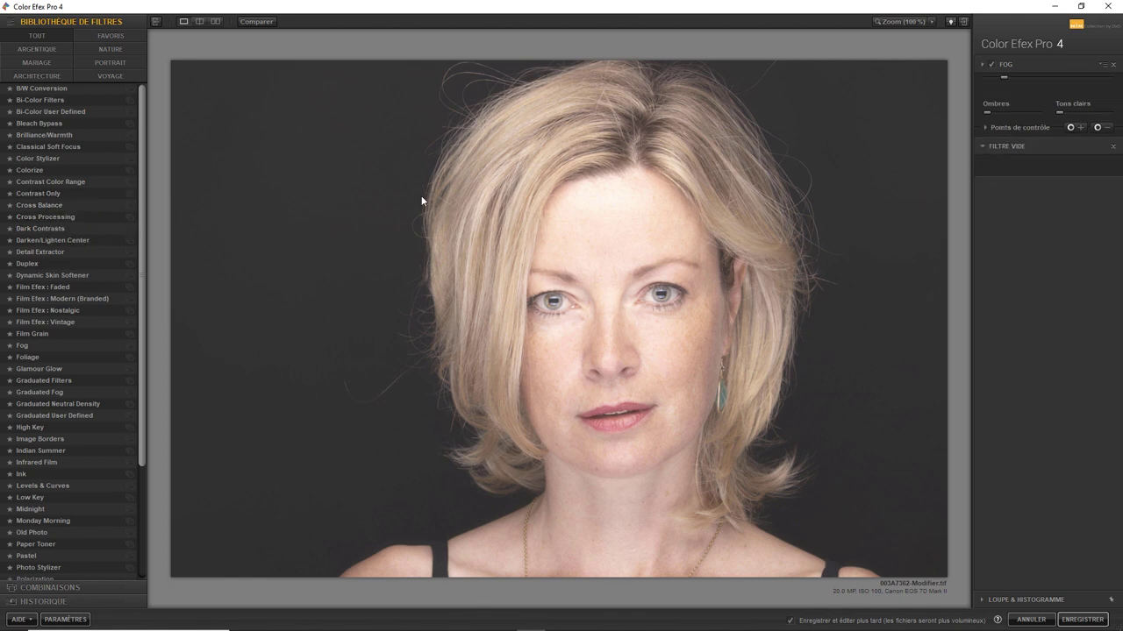
Step: Make the new filter Cross Processing with method LB04
{"action": "left_click", "coordinate": [79, 218]}
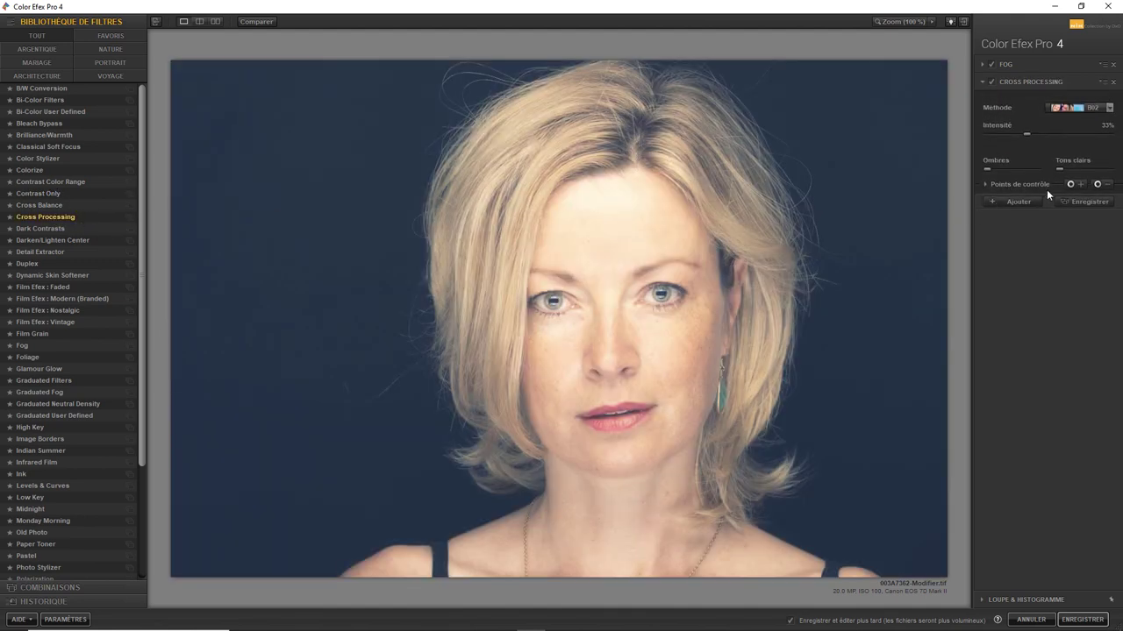
{"action": "left_click", "coordinate": [1081, 109]}
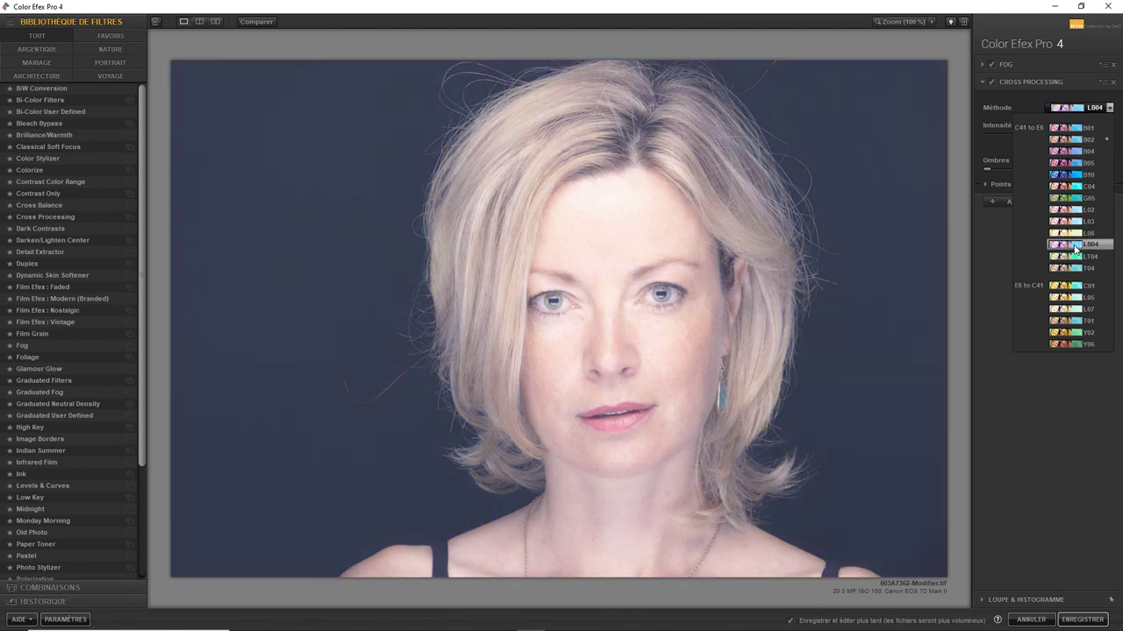
{"action": "left_click", "coordinate": [1076, 246]}
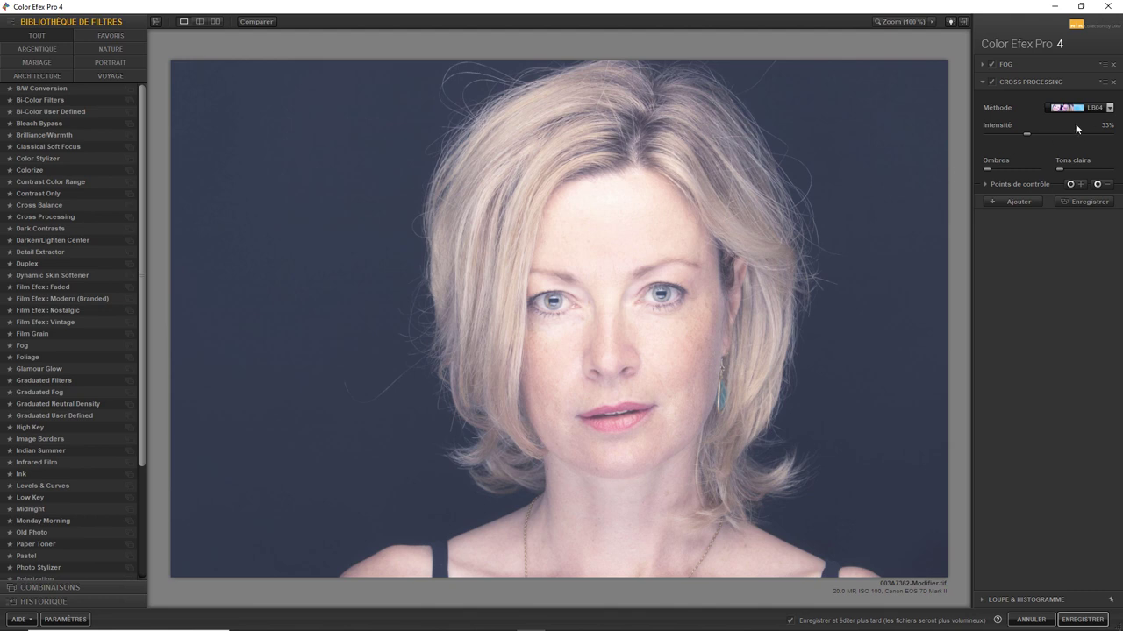
Step: Review the Fog and Cross Processing settings, then save the image back to Lightroom
{"action": "left_click", "coordinate": [981, 63]}
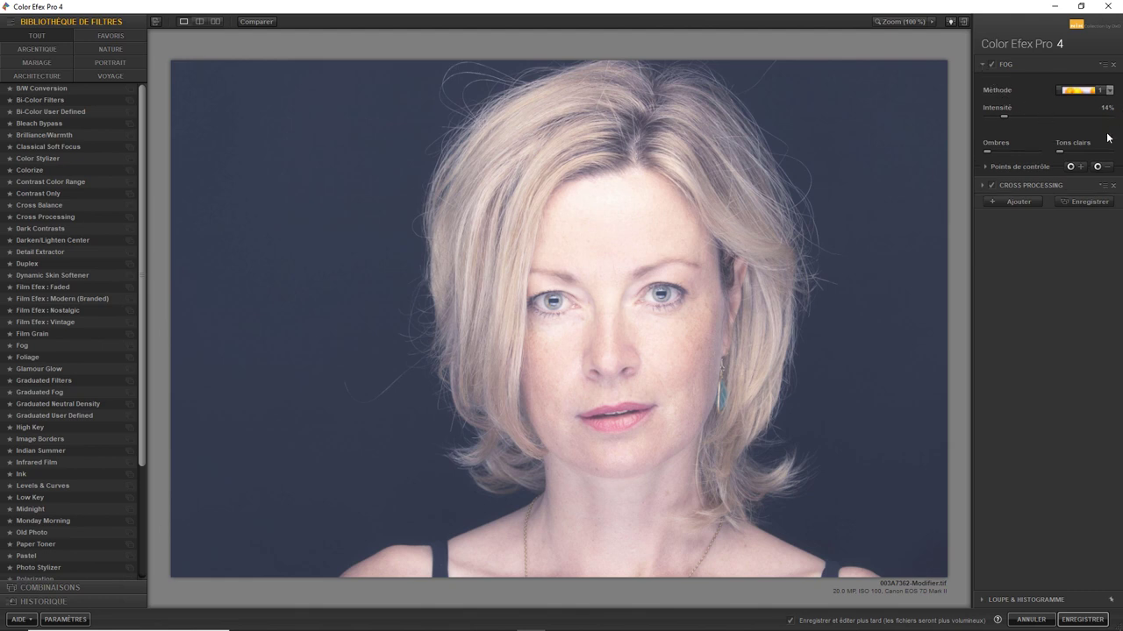
{"action": "left_click", "coordinate": [984, 186]}
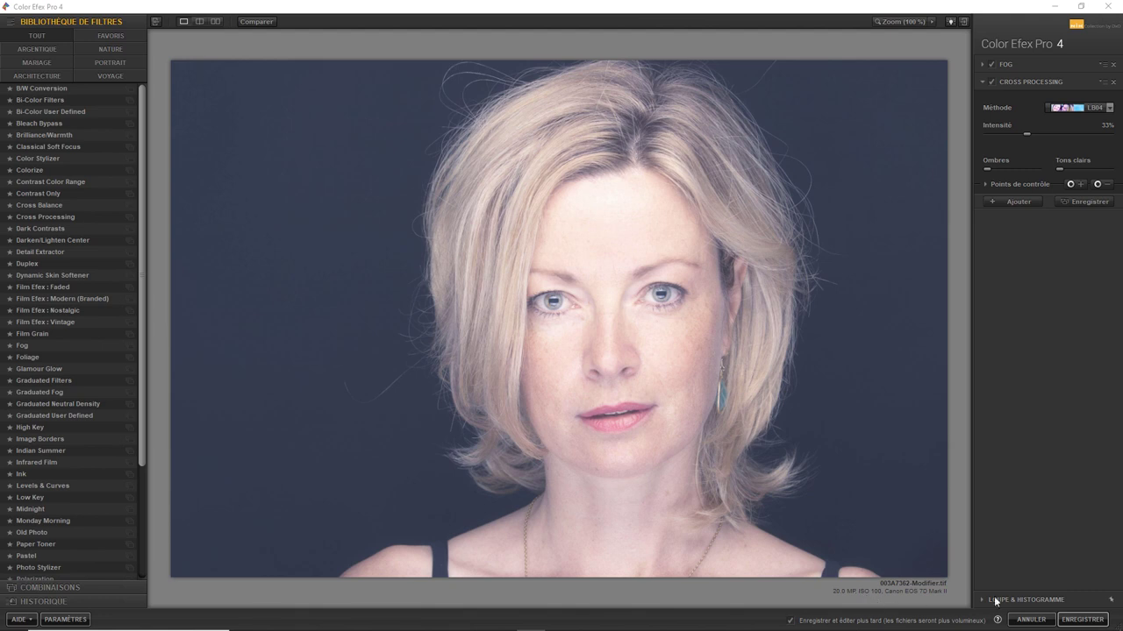
{"action": "left_click", "coordinate": [1089, 621]}
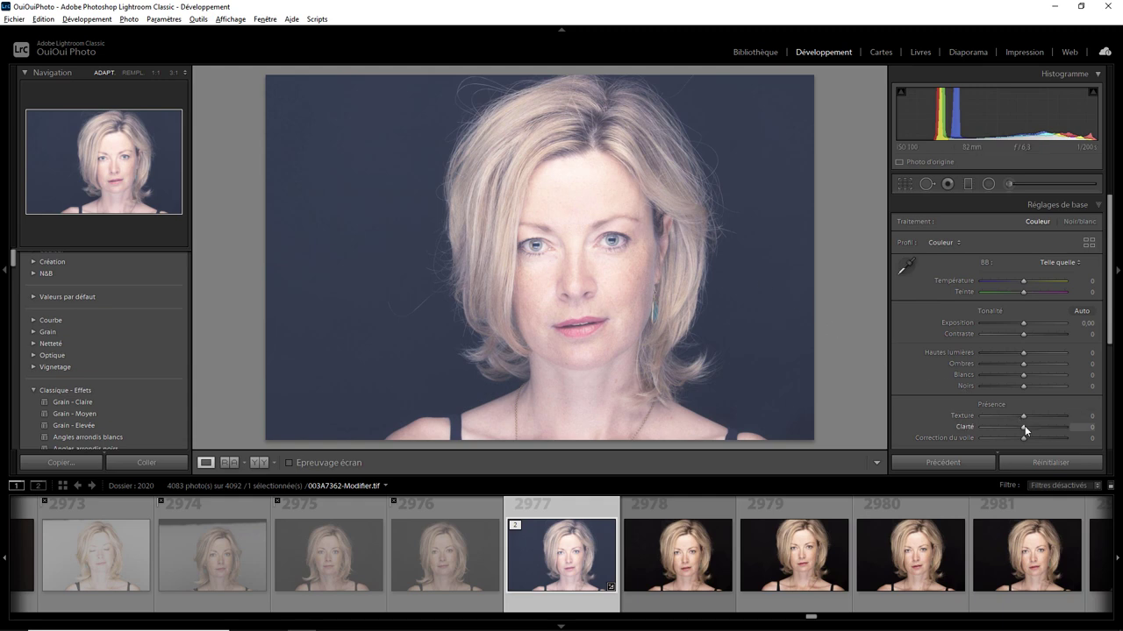
Step: Raise Clarity to +100 and drop Saturation to −100 for a black-and-white look
{"action": "left_click_drag", "start_coordinate": [1023, 426], "coordinate": [1107, 430]}
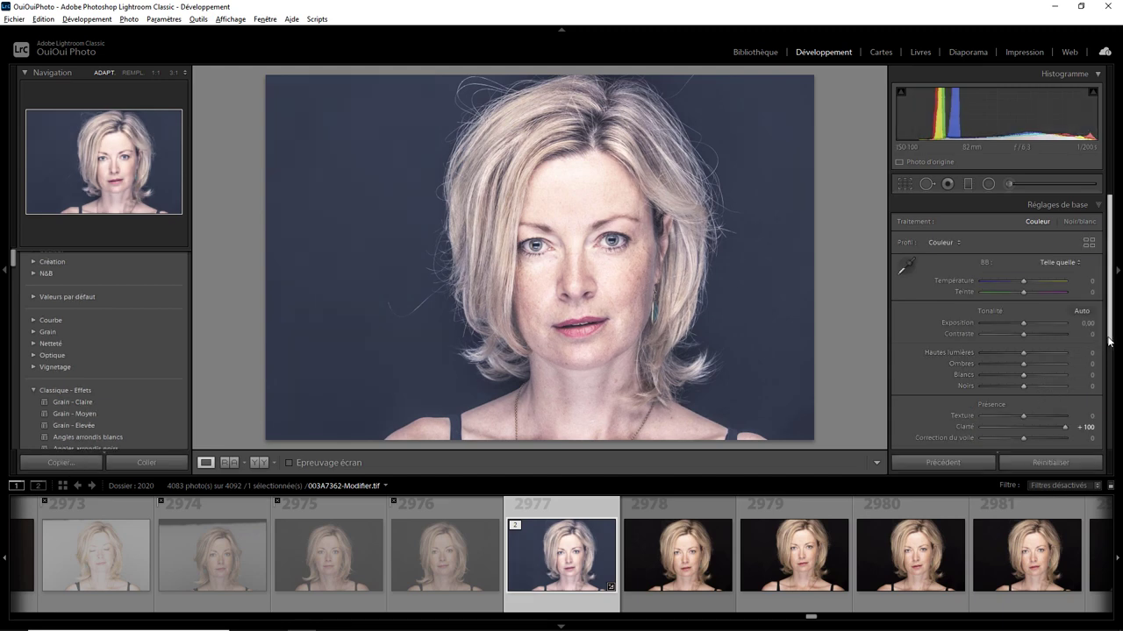
{"action": "scroll", "coordinate": [1108, 368], "scroll_direction": "down", "scroll_amount": 2}
{"action": "scroll", "coordinate": [1108, 369], "scroll_direction": "down", "scroll_amount": 1}
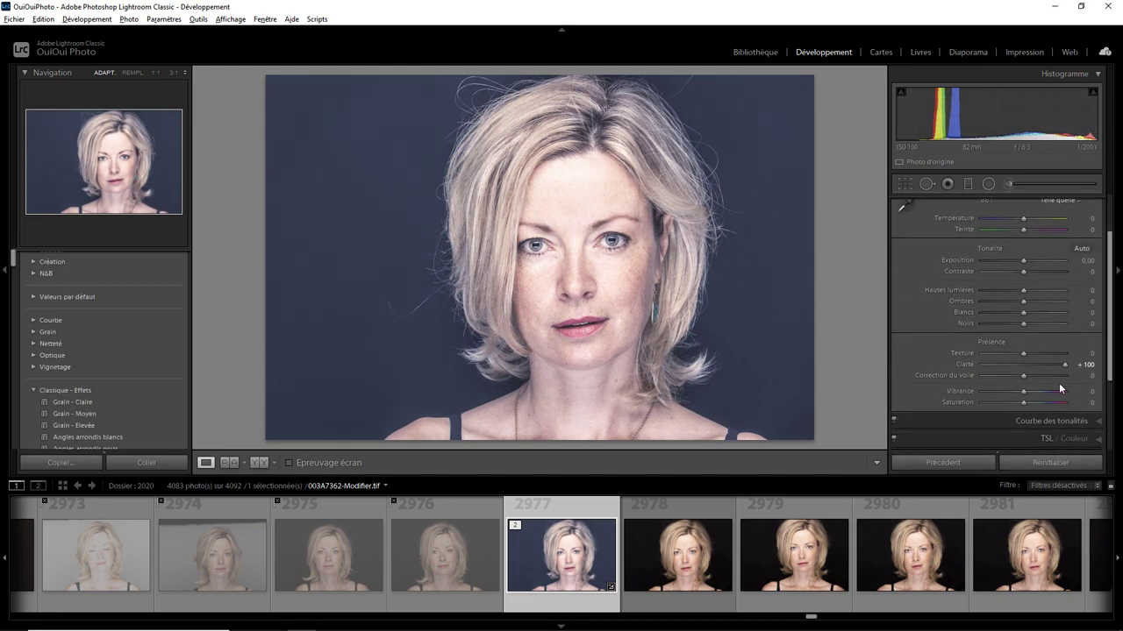
{"action": "left_click_drag", "start_coordinate": [1023, 404], "coordinate": [946, 406]}
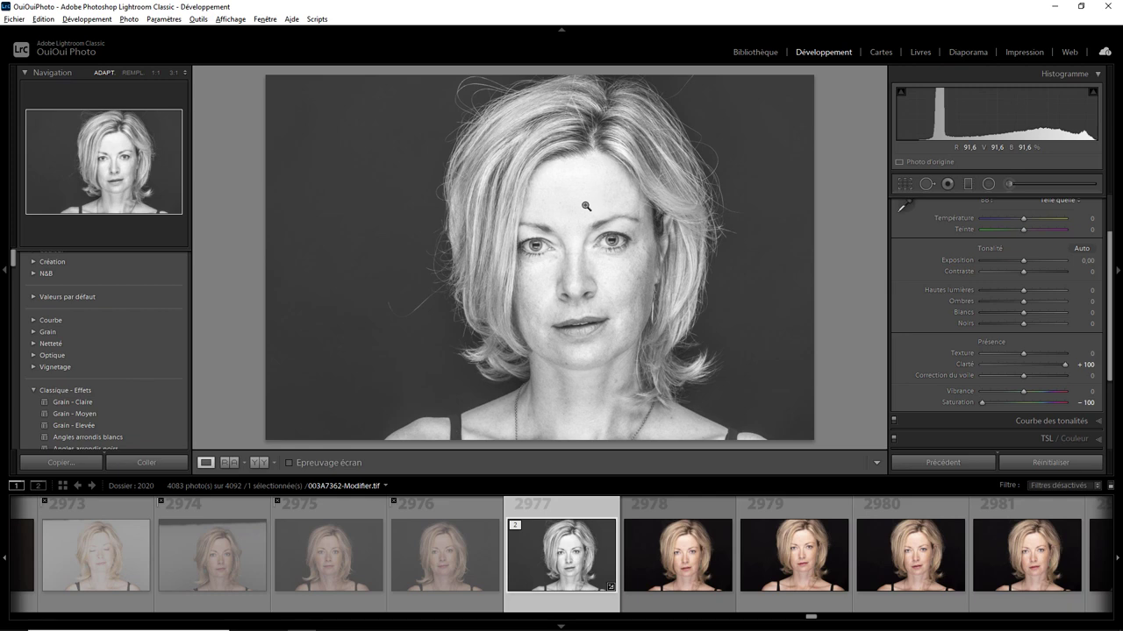
Step: Open the original 003A7362-Modifier.tif in Color Efex Pro 4, editing the original file
{"action": "right_click", "coordinate": [586, 206]}
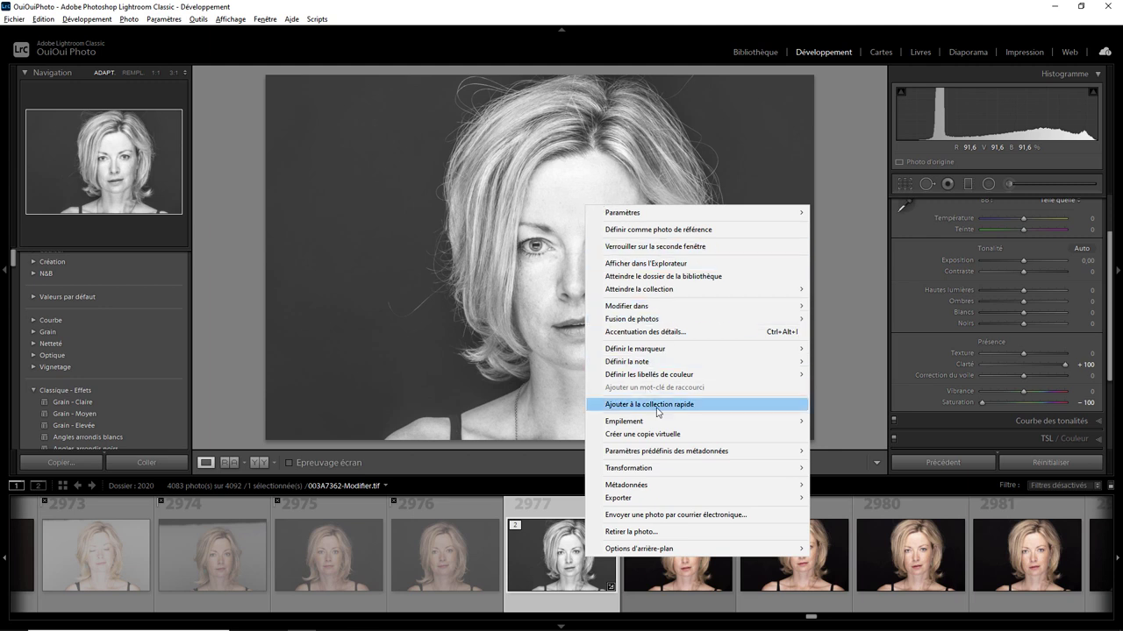
{"action": "mouse_move", "coordinate": [627, 306]}
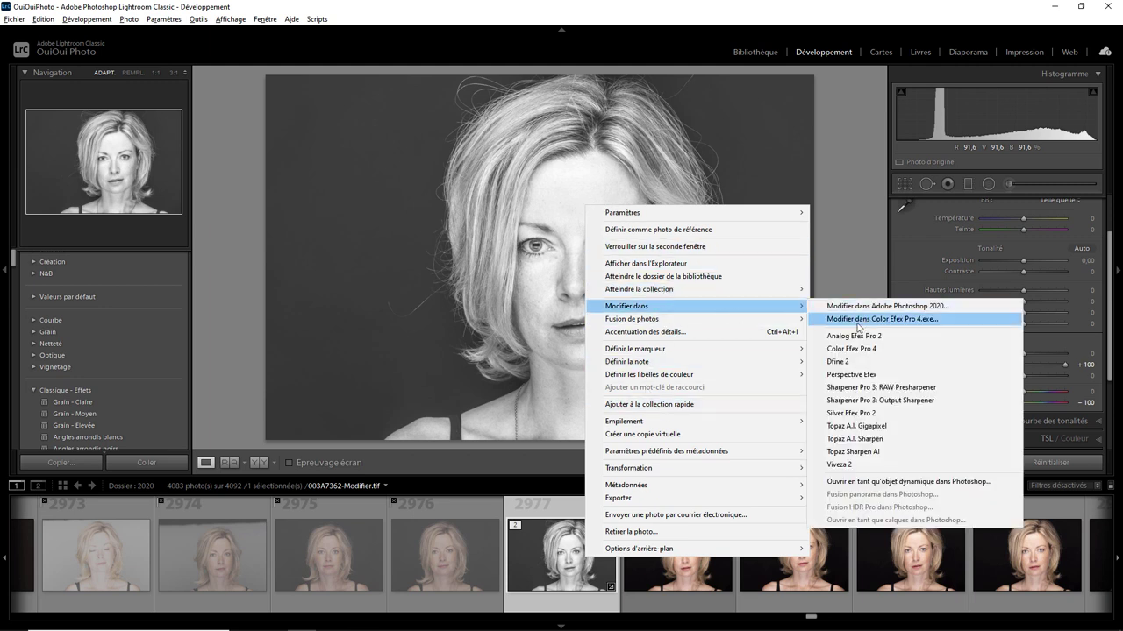
{"action": "left_click", "coordinate": [855, 348]}
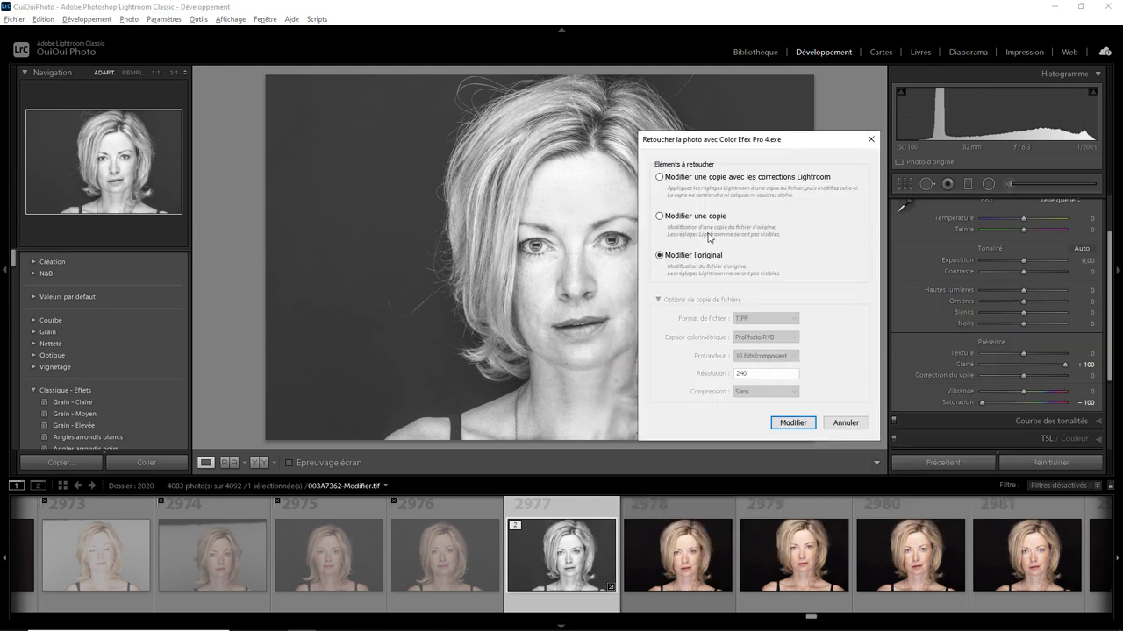
{"action": "left_click", "coordinate": [793, 423]}
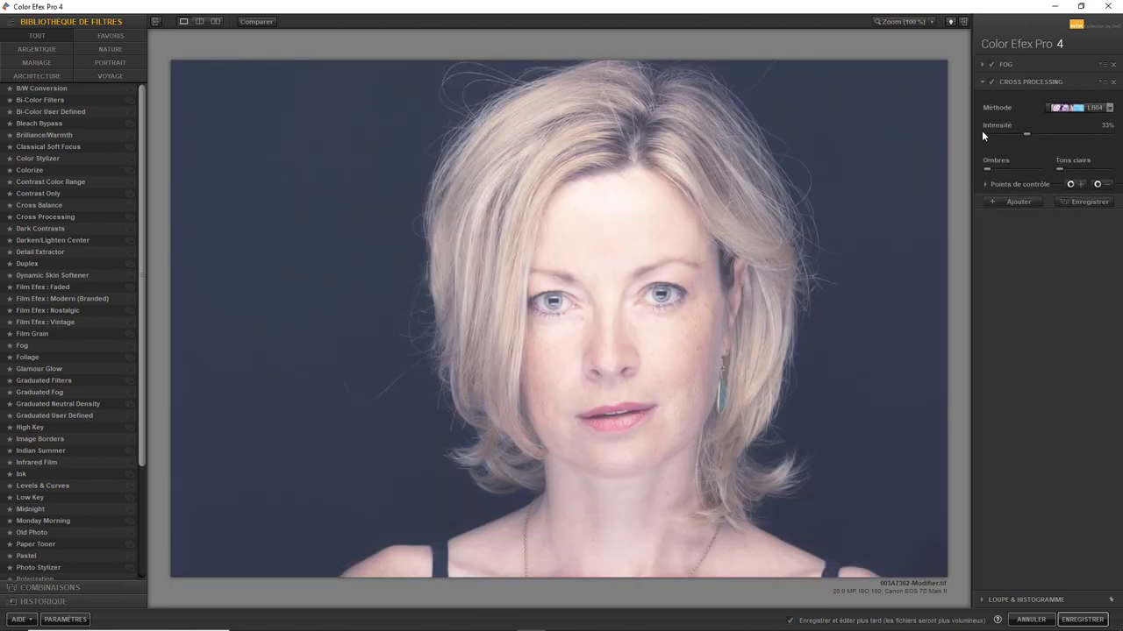
Step: Raise the Fog intensity from 14% to 44% and save back to Lightroom
{"action": "left_click", "coordinate": [983, 65]}
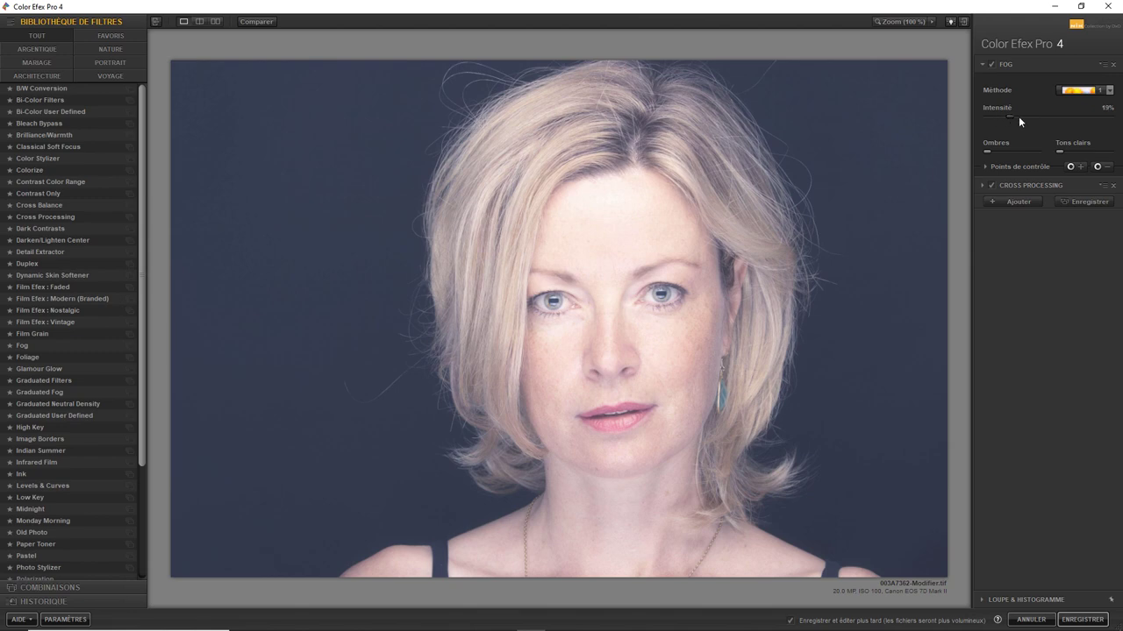
{"action": "left_click_drag", "start_coordinate": [1003, 115], "coordinate": [1040, 118]}
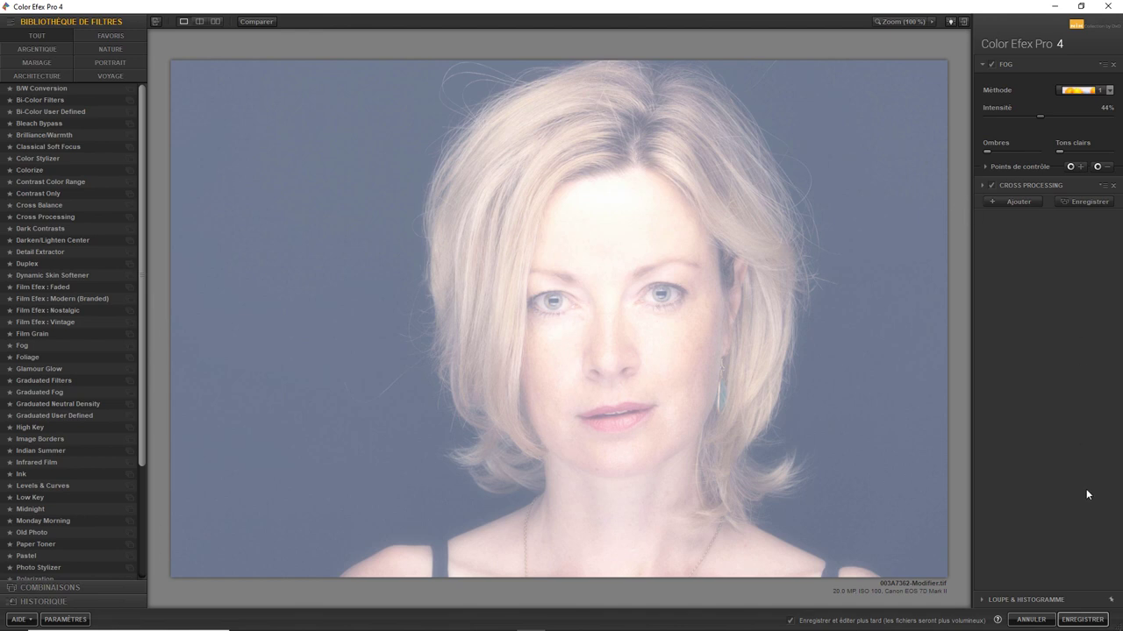
{"action": "left_click", "coordinate": [1090, 622]}
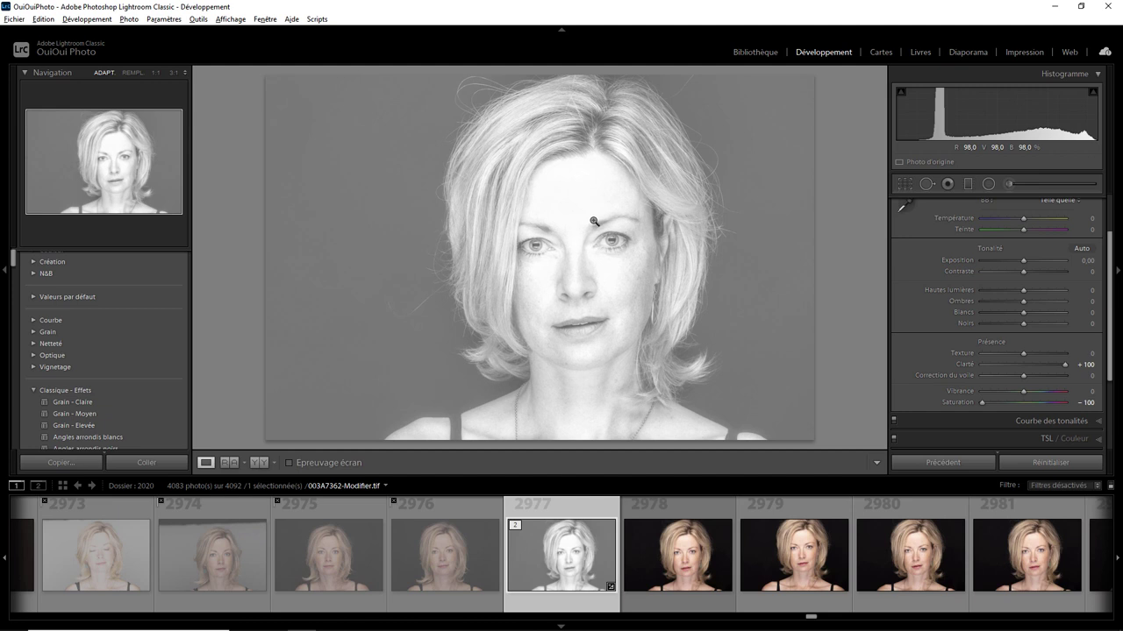
Step: Double-click the Clarity and Saturation labels to return both sliders to 0
{"action": "double_click", "coordinate": [1065, 364]}
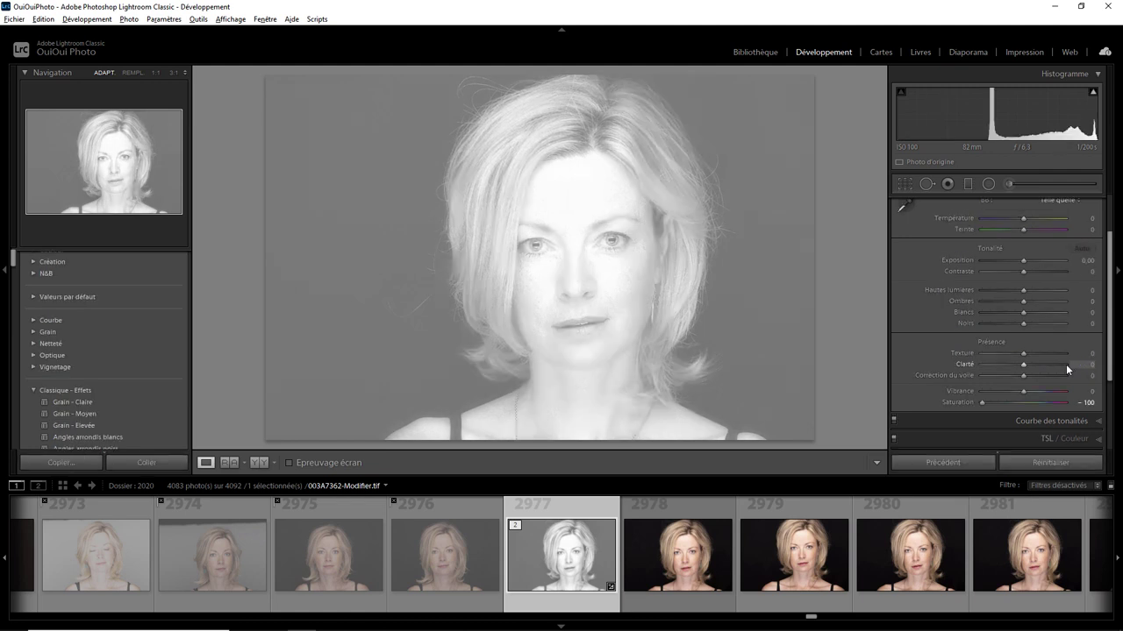
{"action": "double_click", "coordinate": [984, 403]}
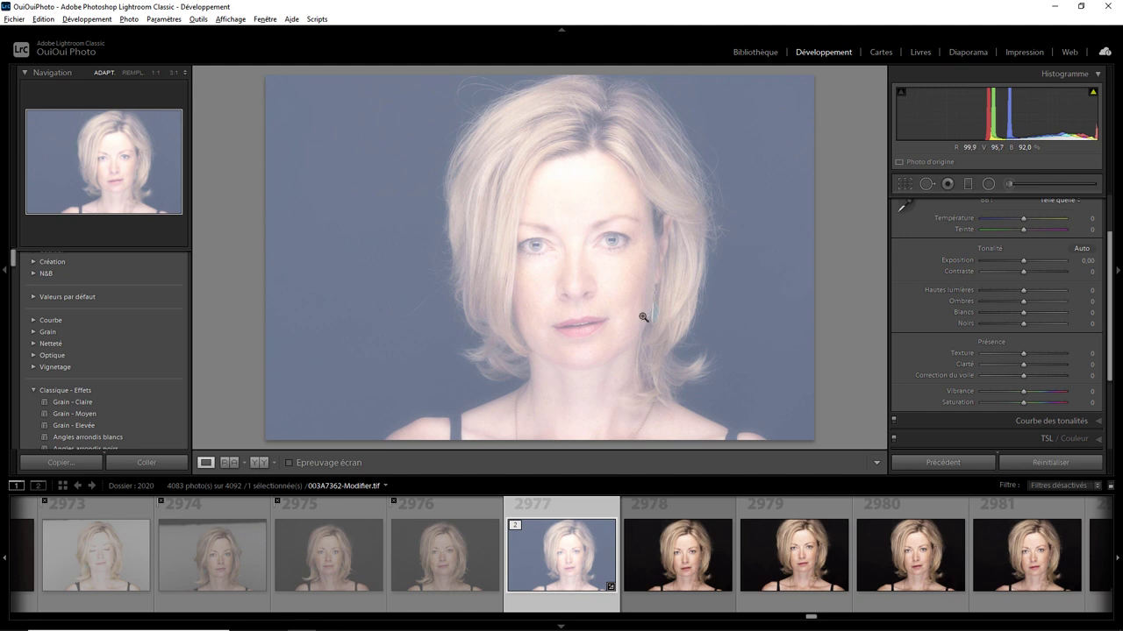
Step: Open a copy of portrait 2979, with its Lightroom corrections, in Silver Efex Pro 2
{"action": "left_click", "coordinate": [815, 549]}
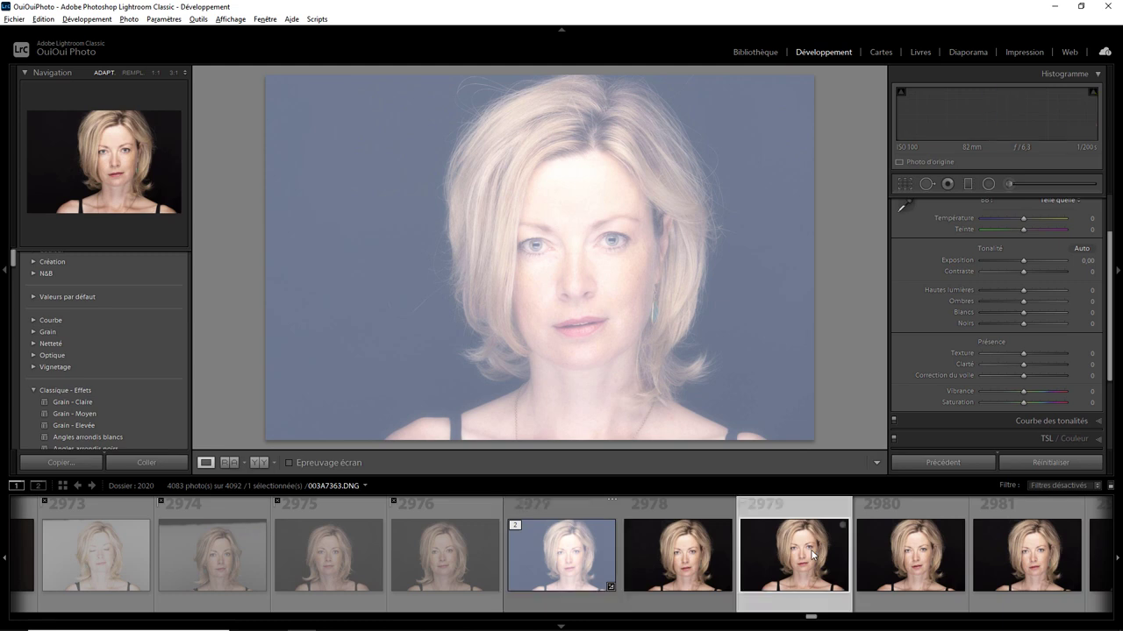
{"action": "right_click", "coordinate": [571, 254]}
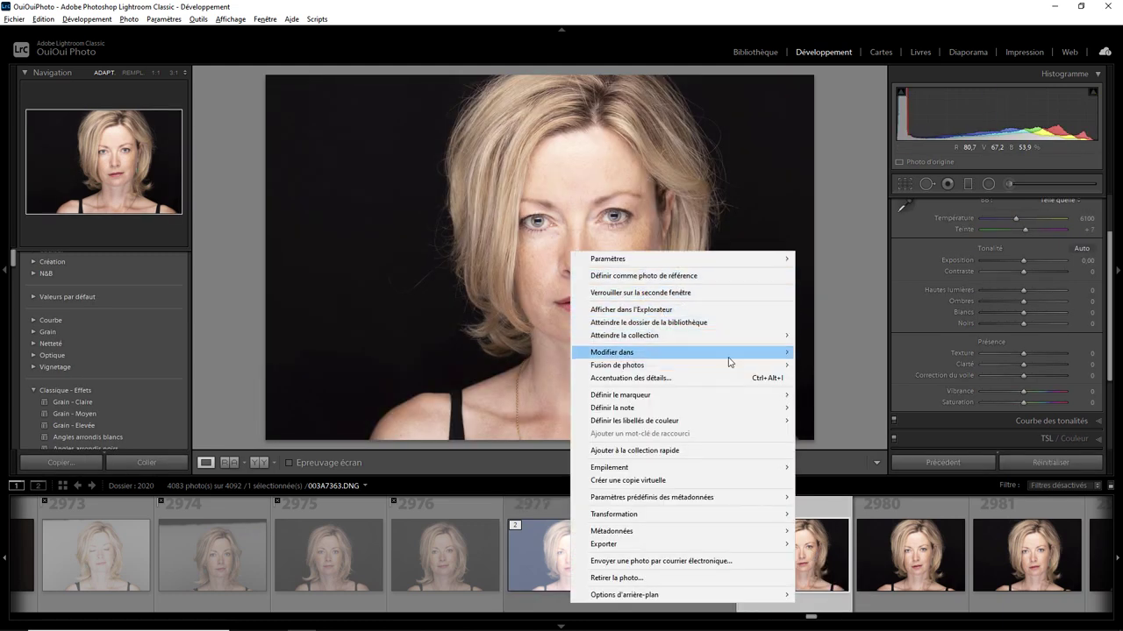
{"action": "mouse_move", "coordinate": [613, 352]}
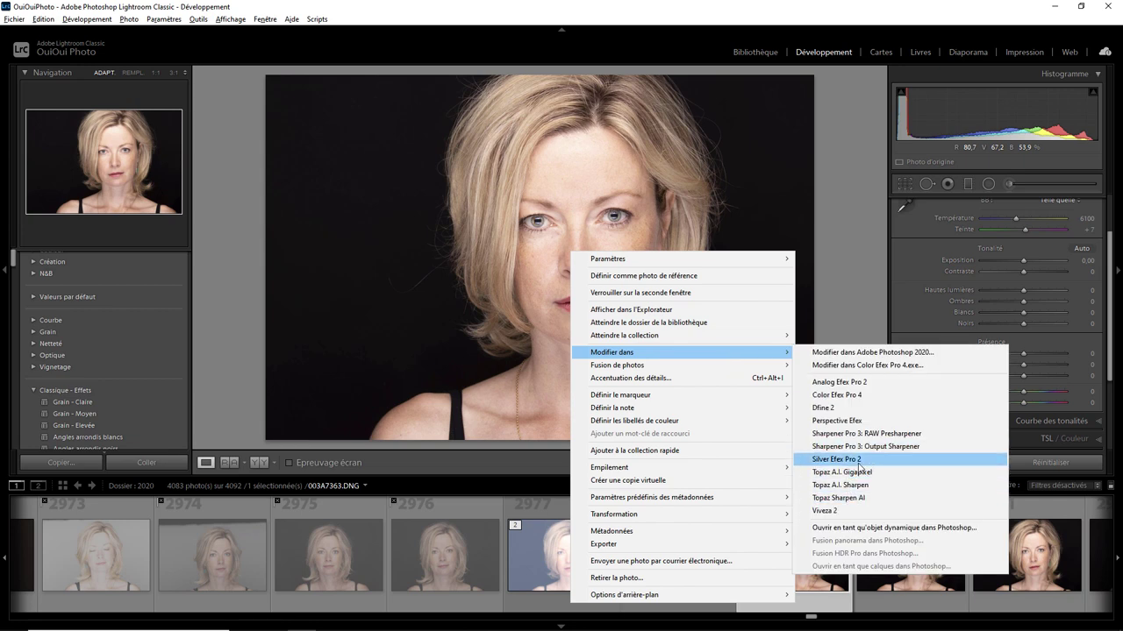
{"action": "left_click", "coordinate": [842, 460]}
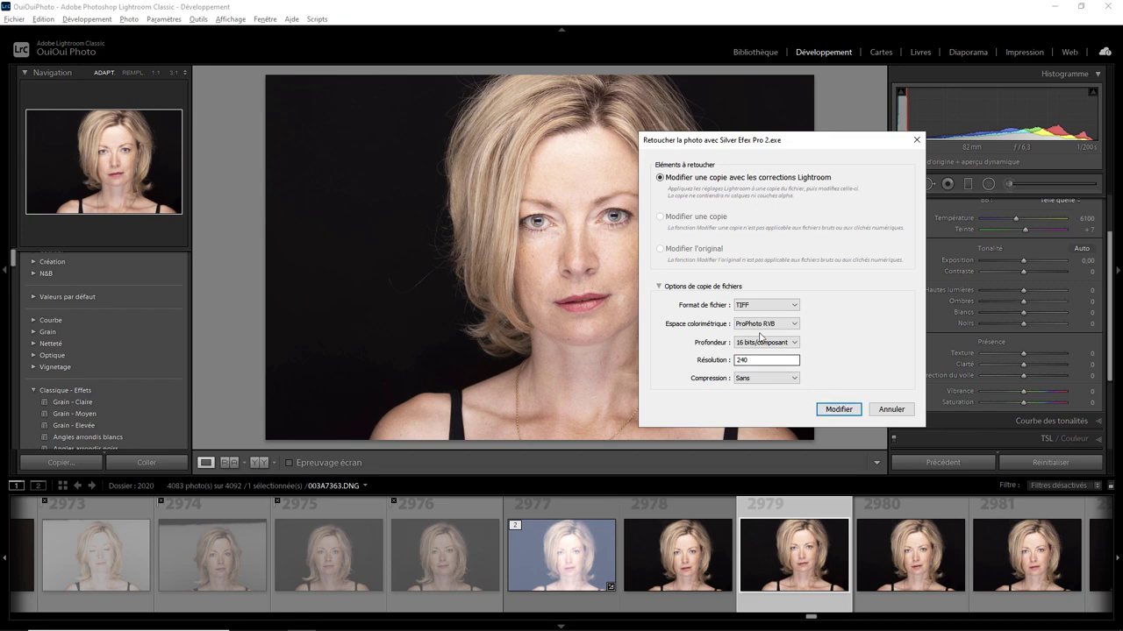
{"action": "left_click", "coordinate": [837, 410]}
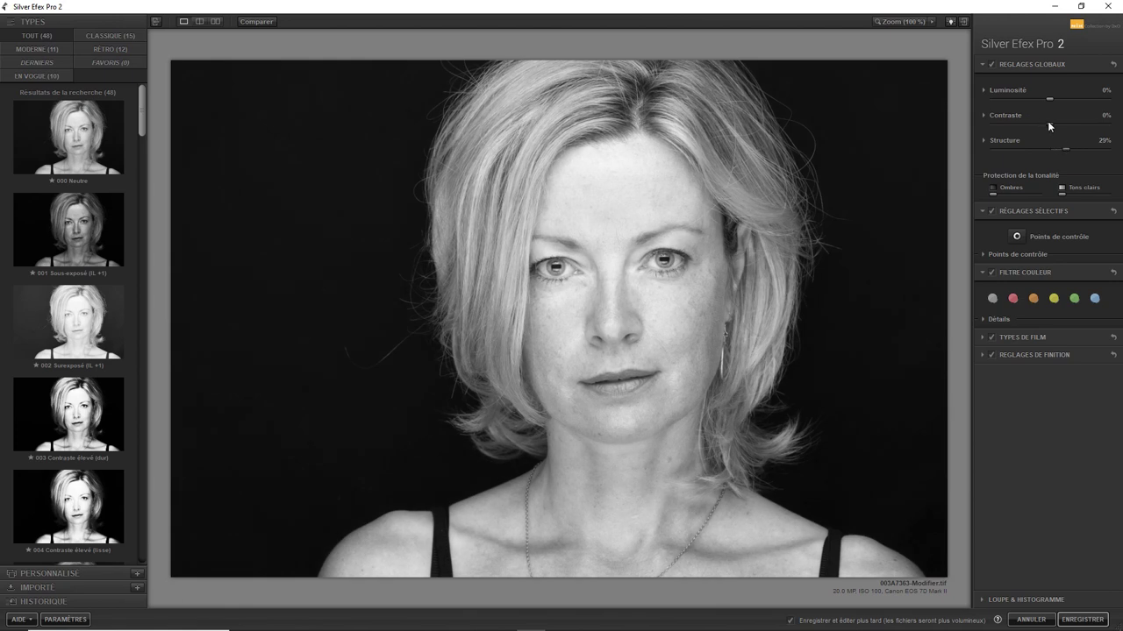
Step: Set the black-and-white portrait to Contrast 33% and Luminosity 10%, then save it to Lightroom
{"action": "mouse_move", "coordinate": [1048, 123]}
{"action": "left_mouse_down"}
{"action": "mouse_move", "coordinate": [1072, 124]}
{"action": "mouse_move", "coordinate": [1065, 100]}
{"action": "left_mouse_up"}
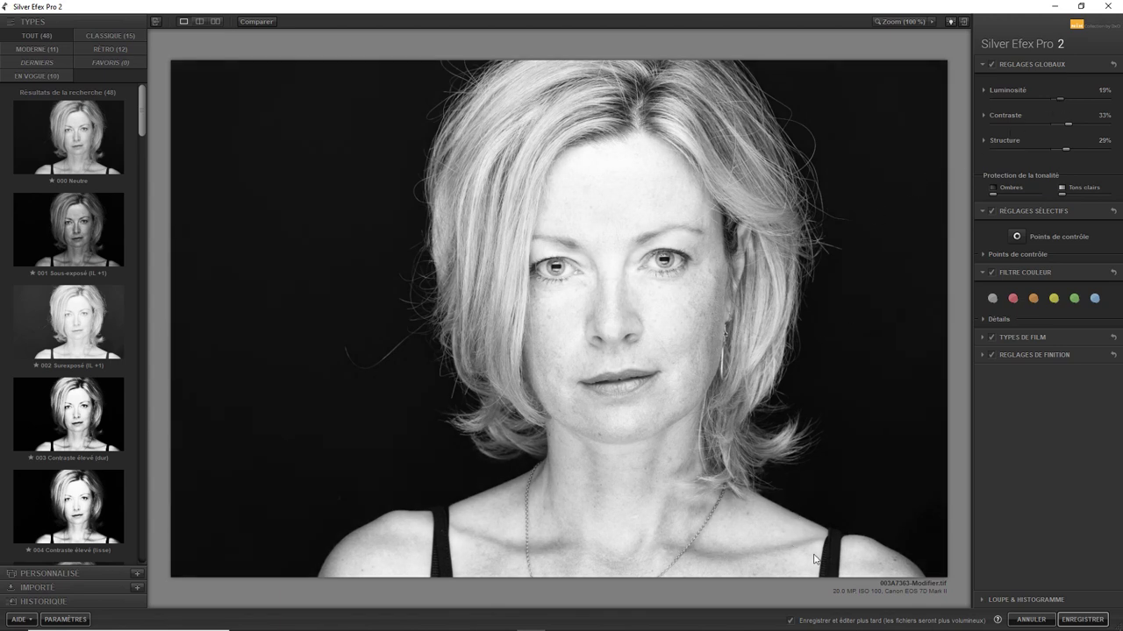
{"action": "left_click", "coordinate": [1083, 619]}
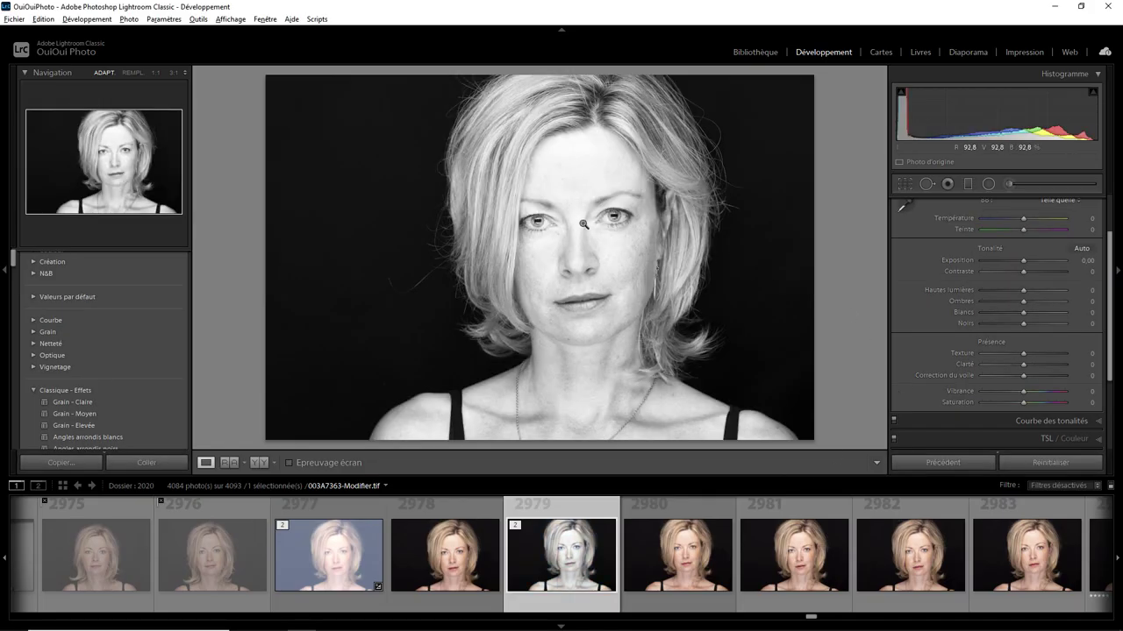
Step: Reopen the original 003A7363-Modifier.tif in Silver Efex Pro 2 using Modifier l'original
{"action": "right_click", "coordinate": [583, 224]}
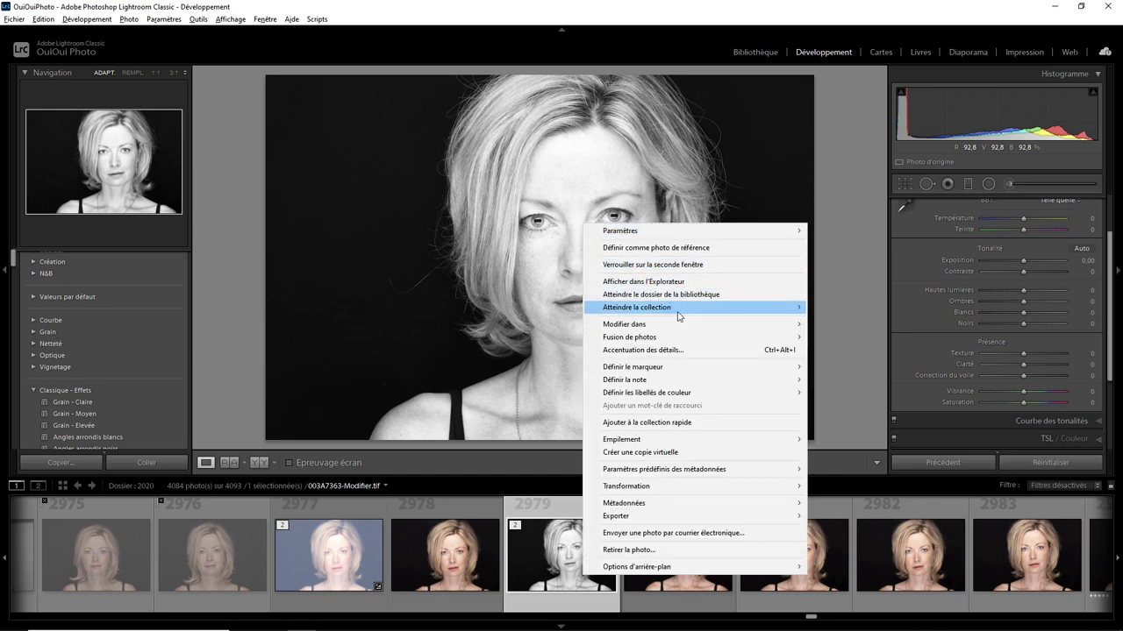
{"action": "mouse_move", "coordinate": [624, 324]}
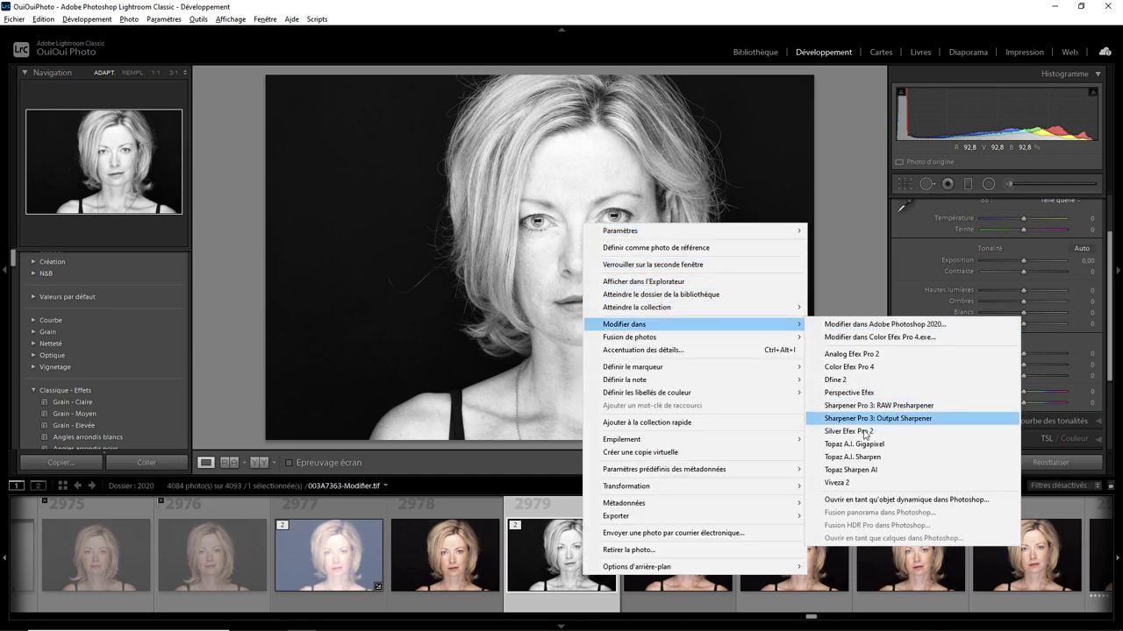
{"action": "left_click", "coordinate": [864, 433]}
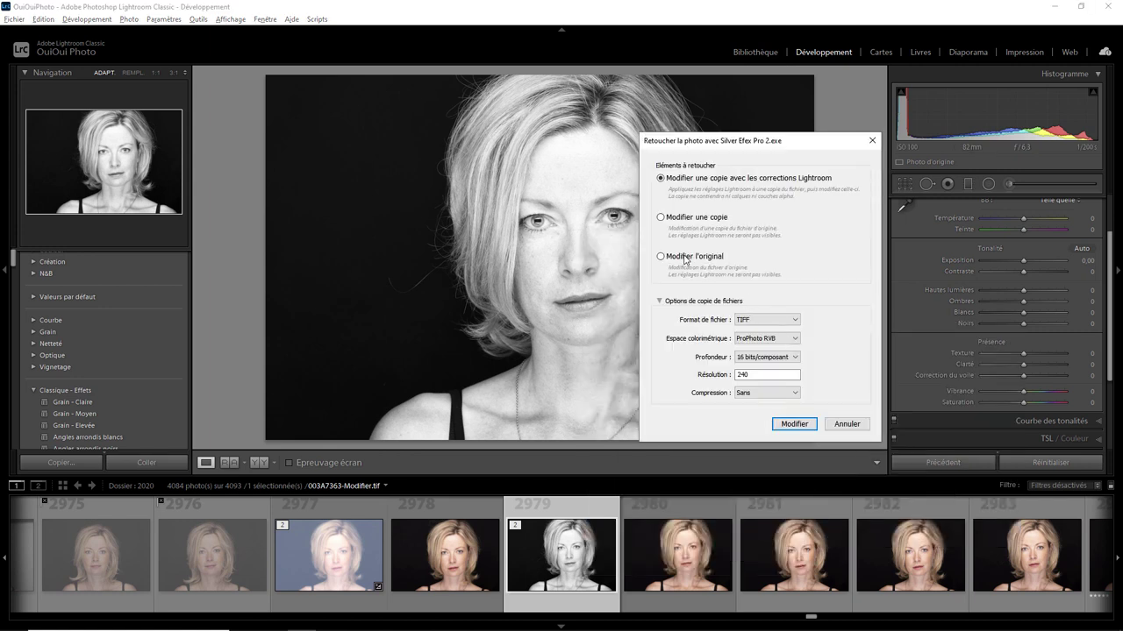
{"action": "left_click", "coordinate": [685, 256]}
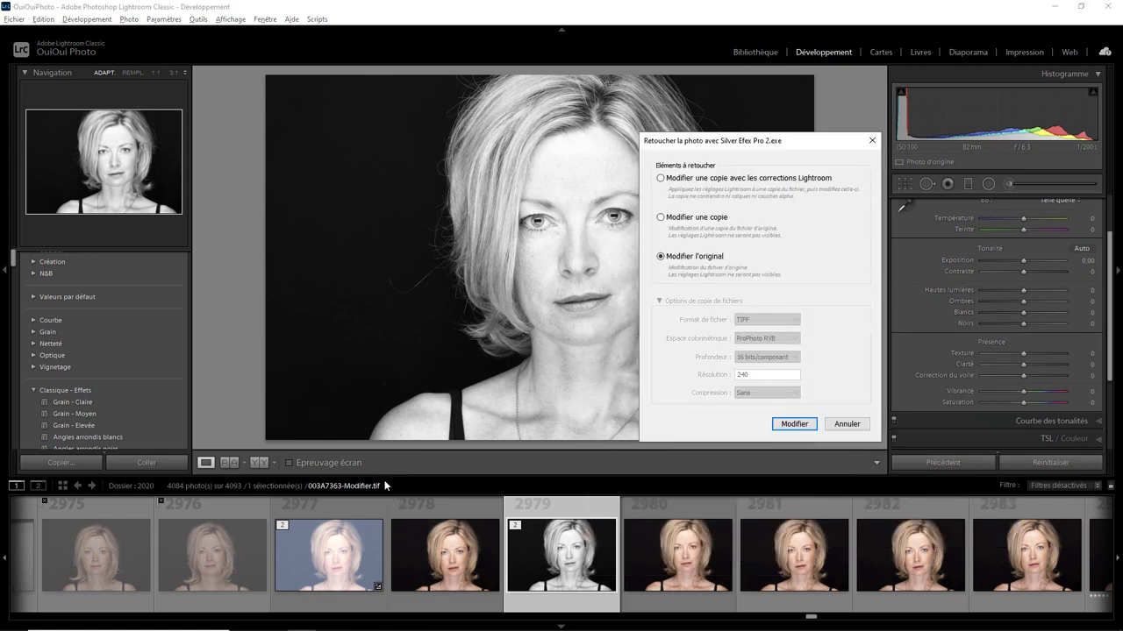
{"action": "left_click", "coordinate": [794, 424]}
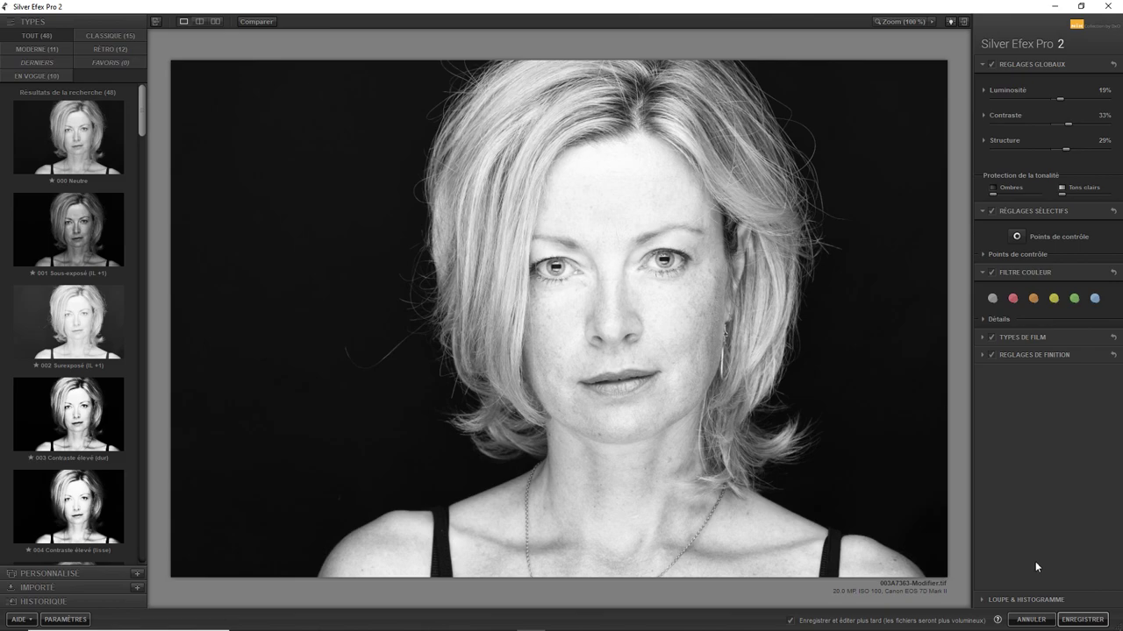
Step: Cancel out of Silver Efex Pro 2 and return to the black-and-white 003A7363-Modifier.tif in Lightroom
{"action": "left_click", "coordinate": [1031, 619]}
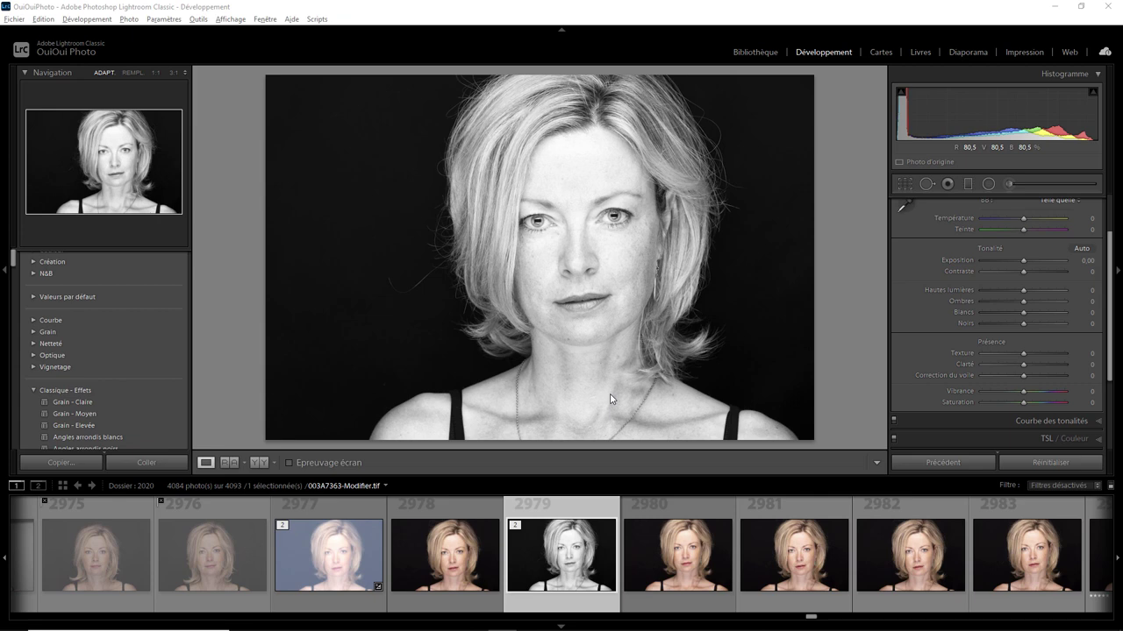
{"action": "right_click", "coordinate": [671, 206]}
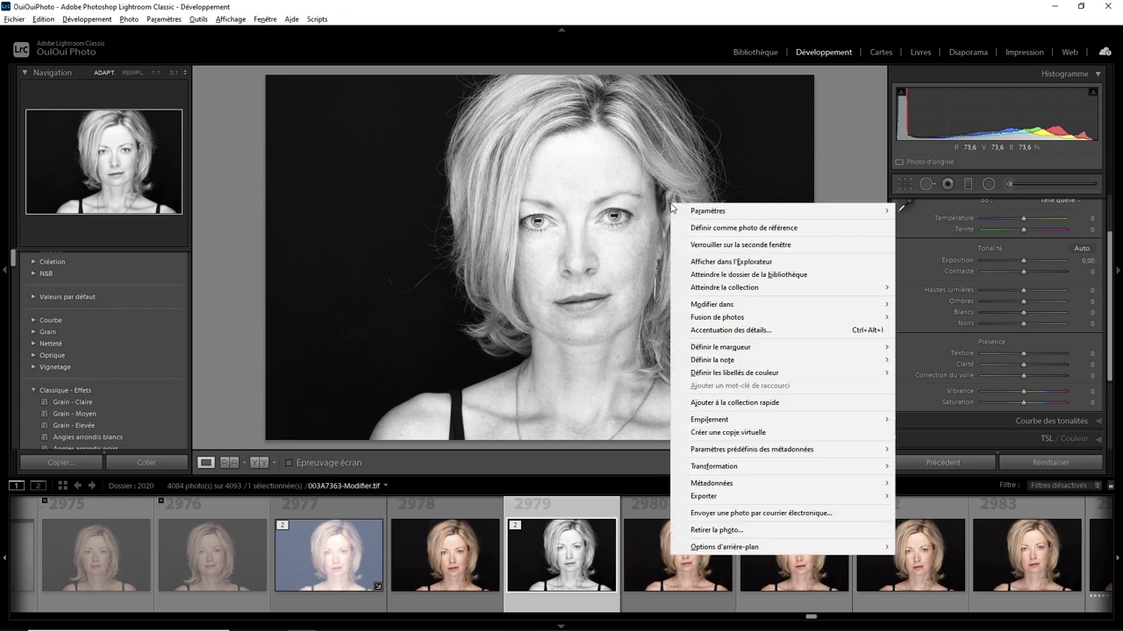